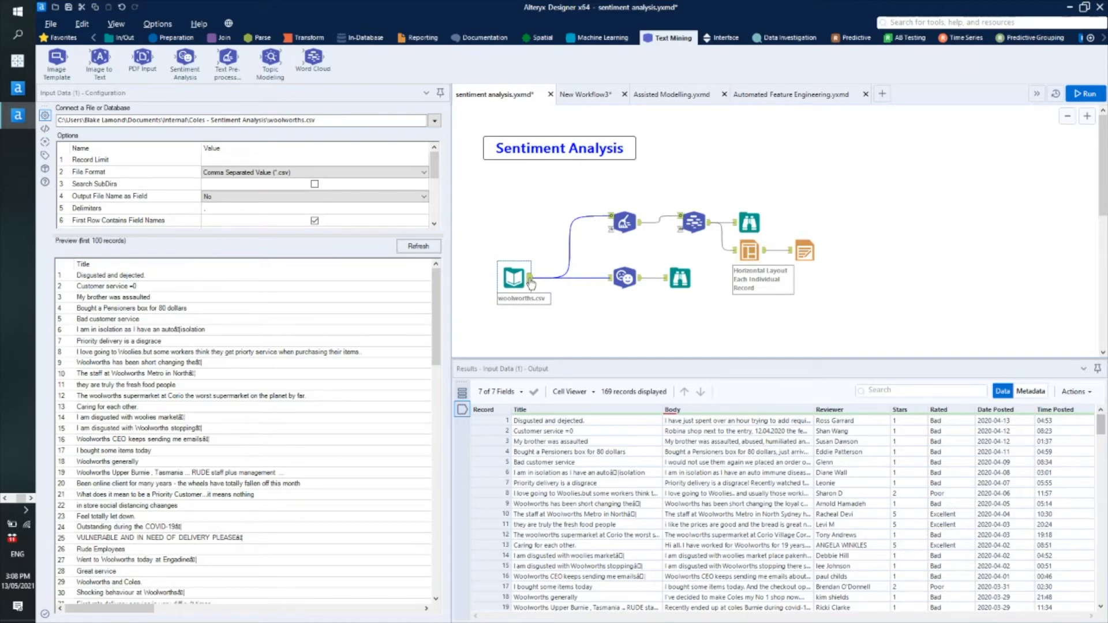
Step: Check the available language and algorithm options of the Sentiment Analysis tool in the workflow
click(619, 269)
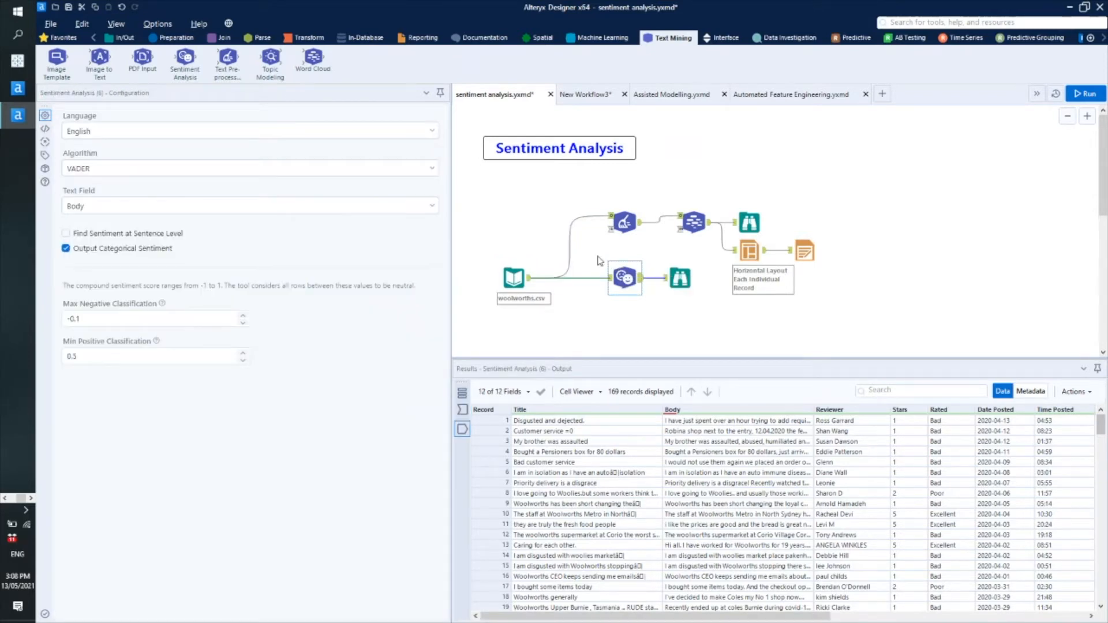
click(432, 133)
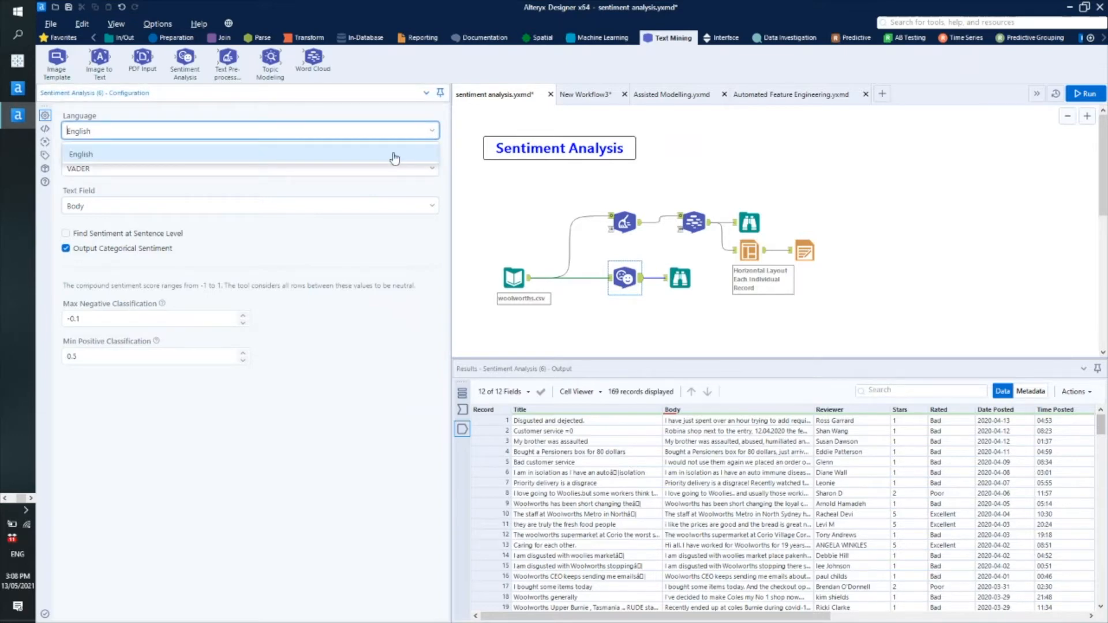
click(432, 135)
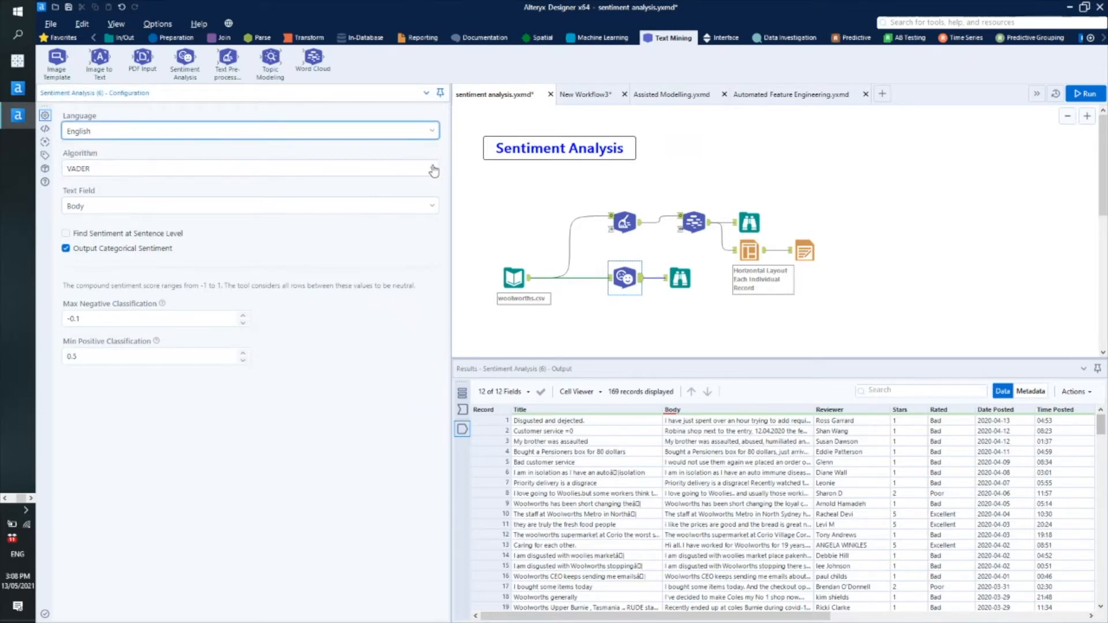
click(432, 169)
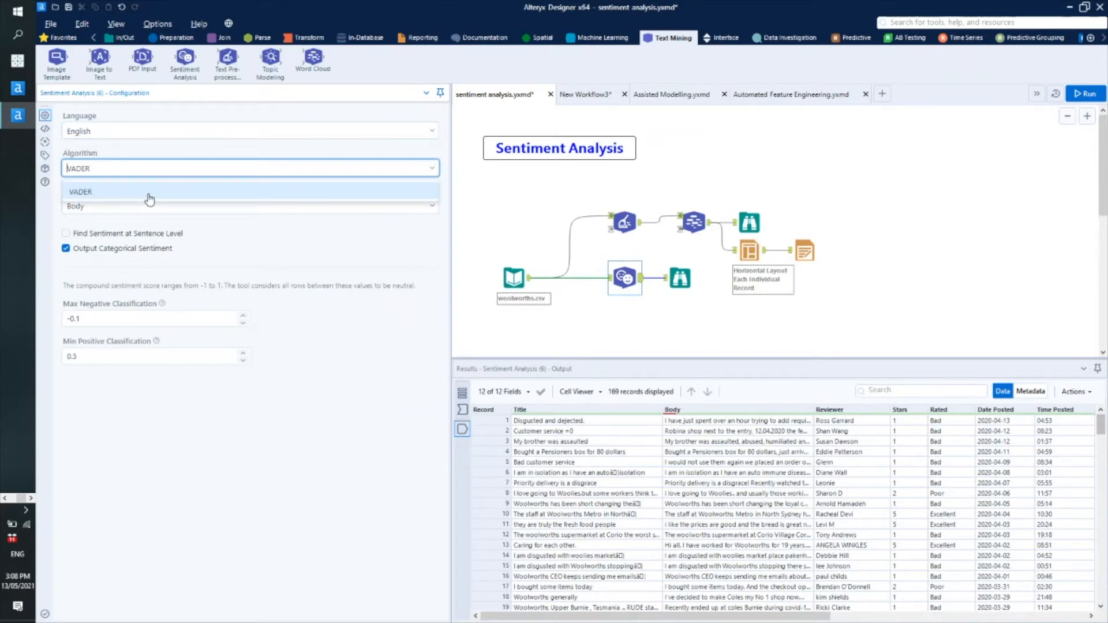
click(221, 415)
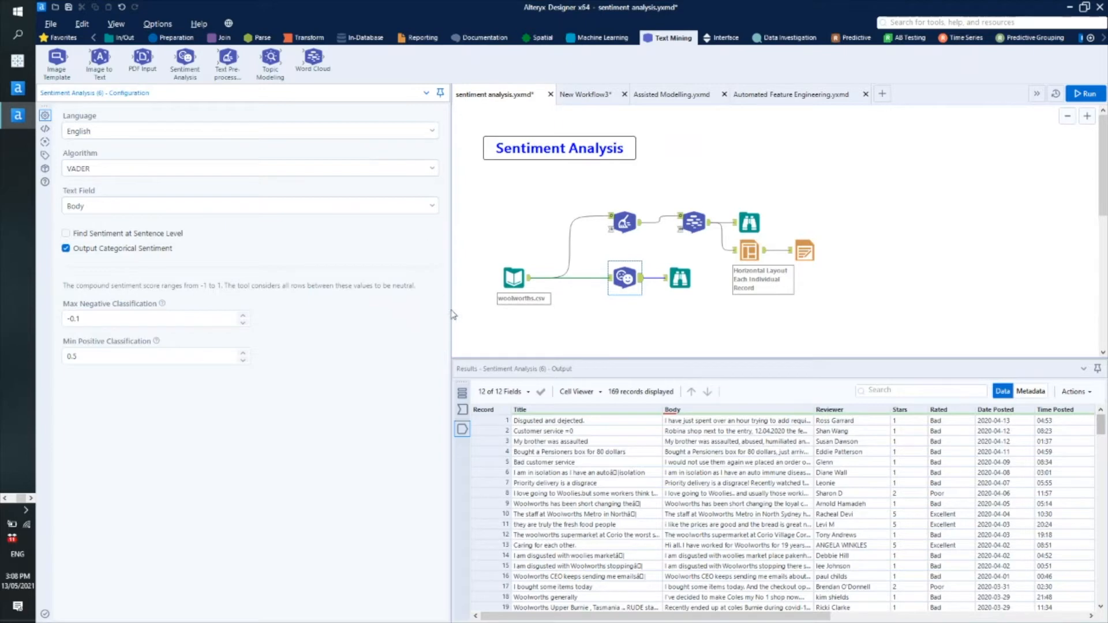
Step: Narrow the configuration window and choose Body as the Sentiment Analysis tool's text field
drag(452, 310, 416, 312)
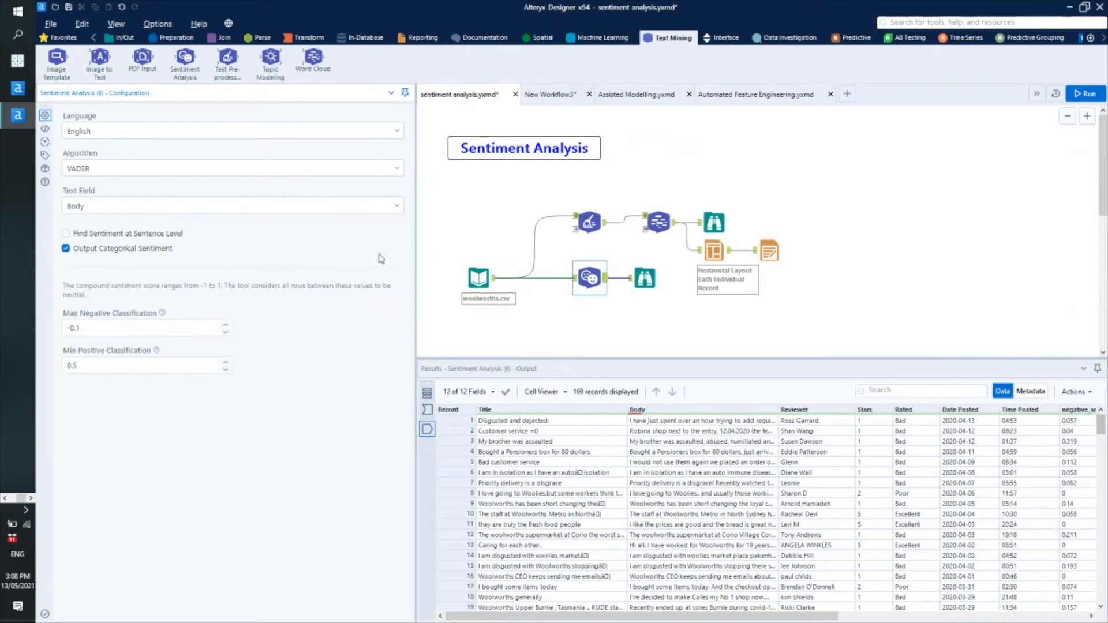
click(396, 209)
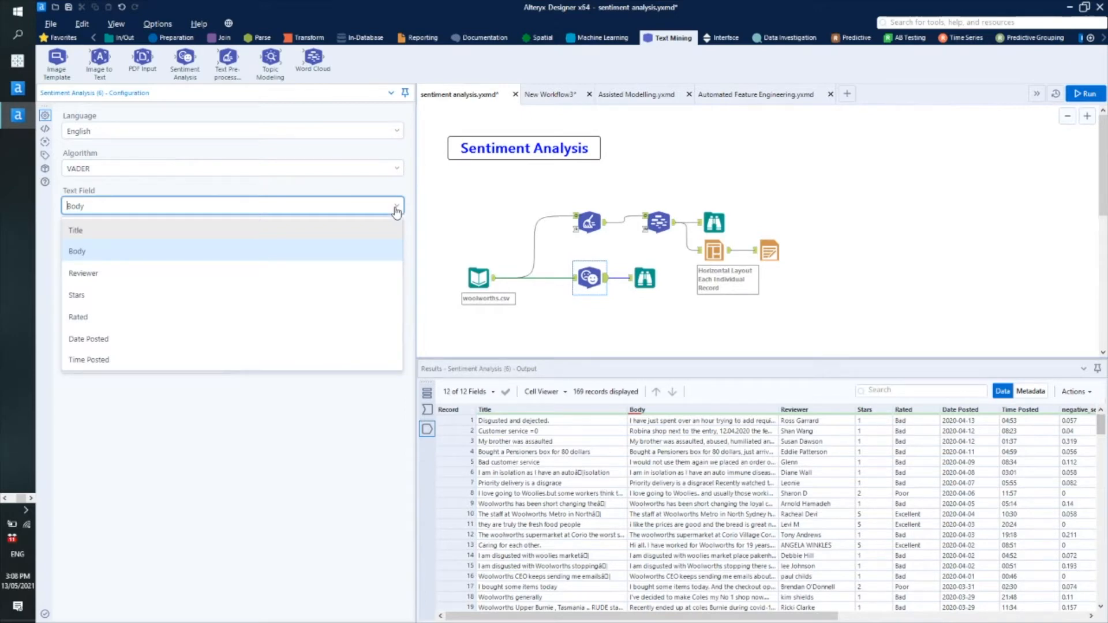
click(365, 252)
click(258, 38)
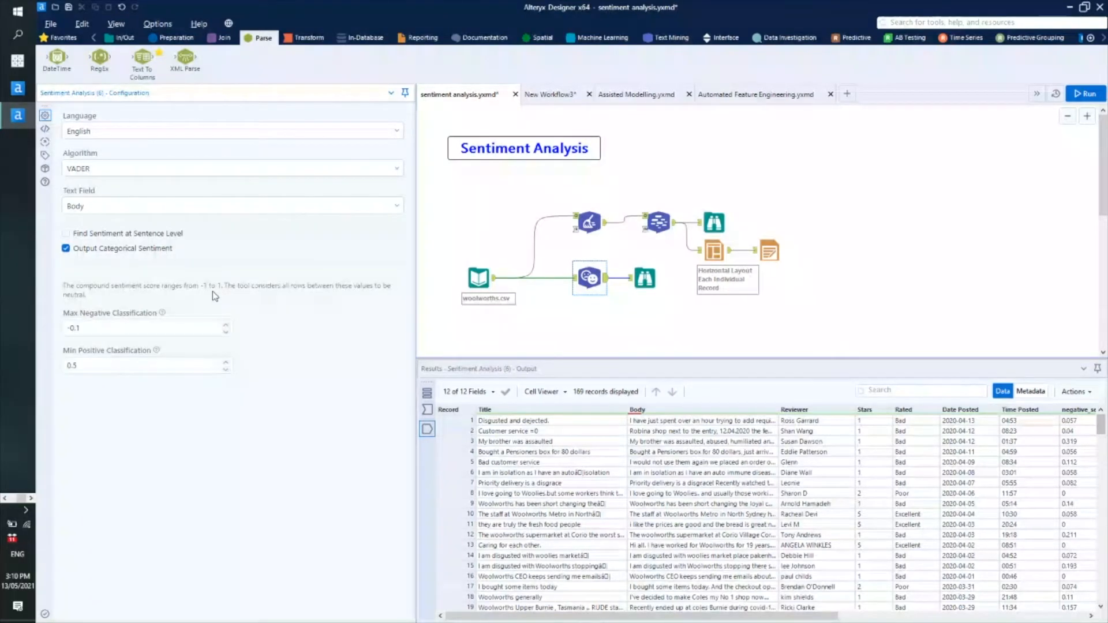
Step: Show only Body, negative_sentiment, neutral_sentiment, positive_sentiment, compound_sentiment_score and sentiment_category in the sentiment results
click(316, 410)
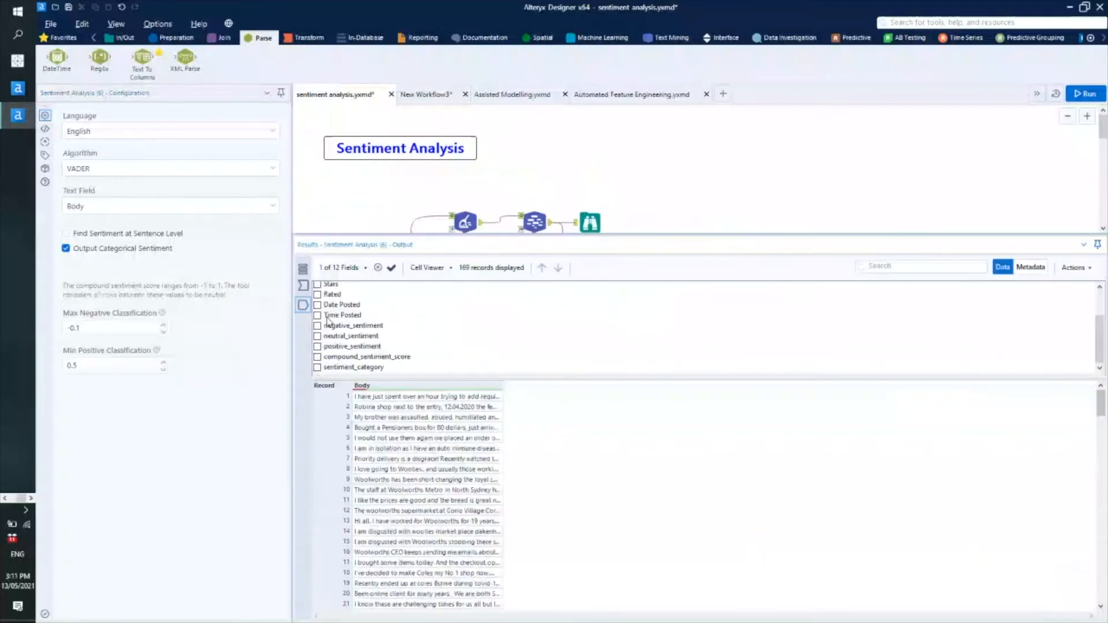
click(317, 326)
click(317, 327)
click(317, 339)
click(317, 349)
click(317, 359)
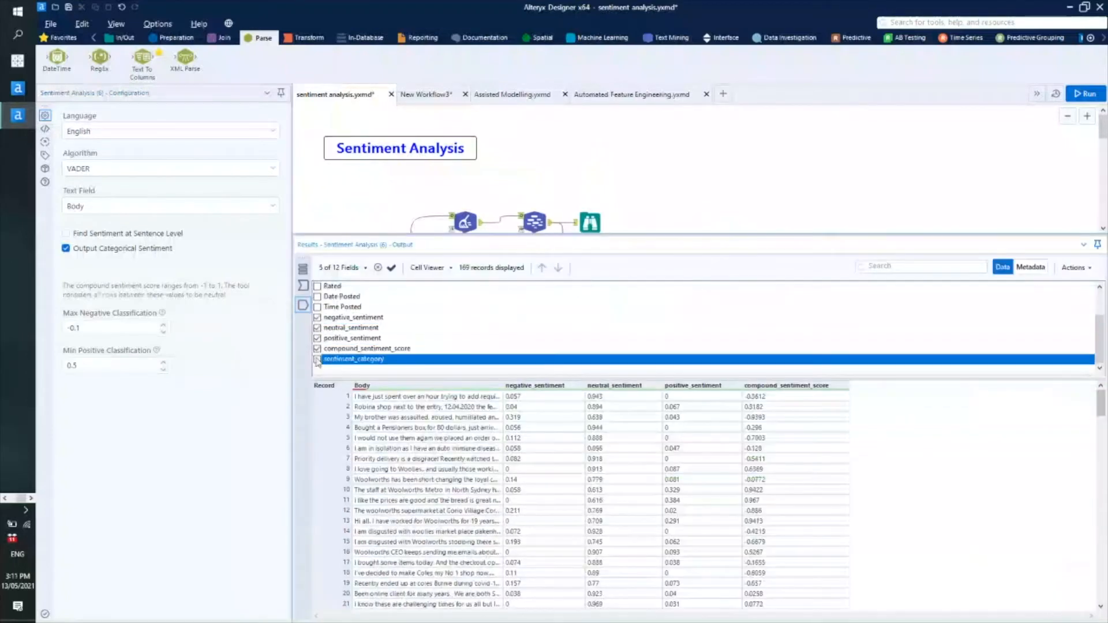
click(317, 359)
click(340, 267)
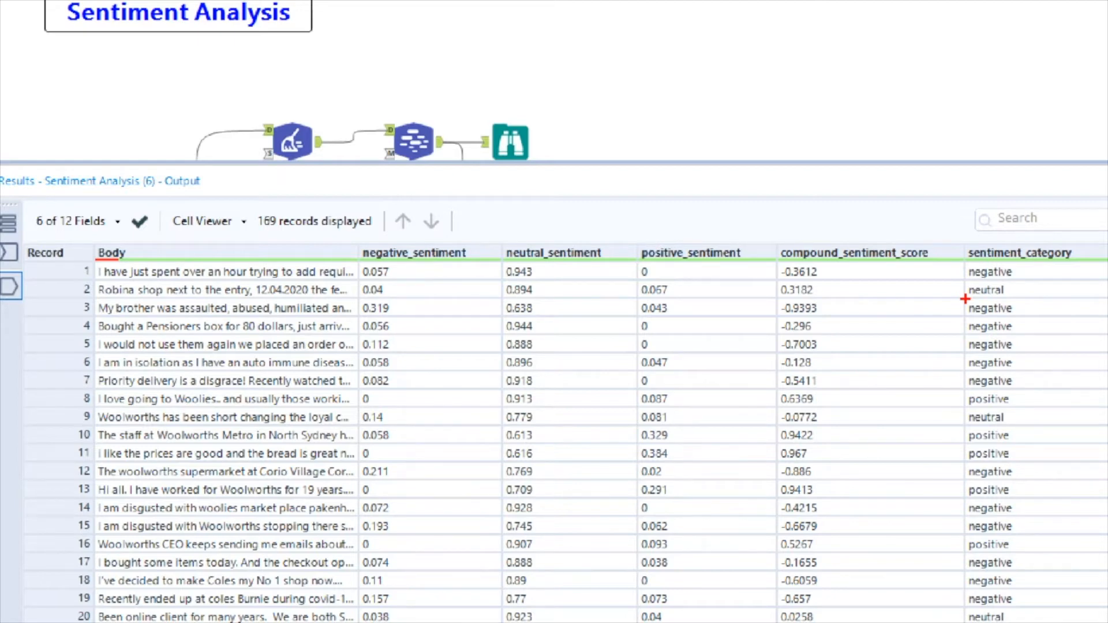
Step: Reduce the results window to reveal the whole workflow and switch to the Assisted Modelling & Natural Language Processing presentation in PowerPoint
key(Escape)
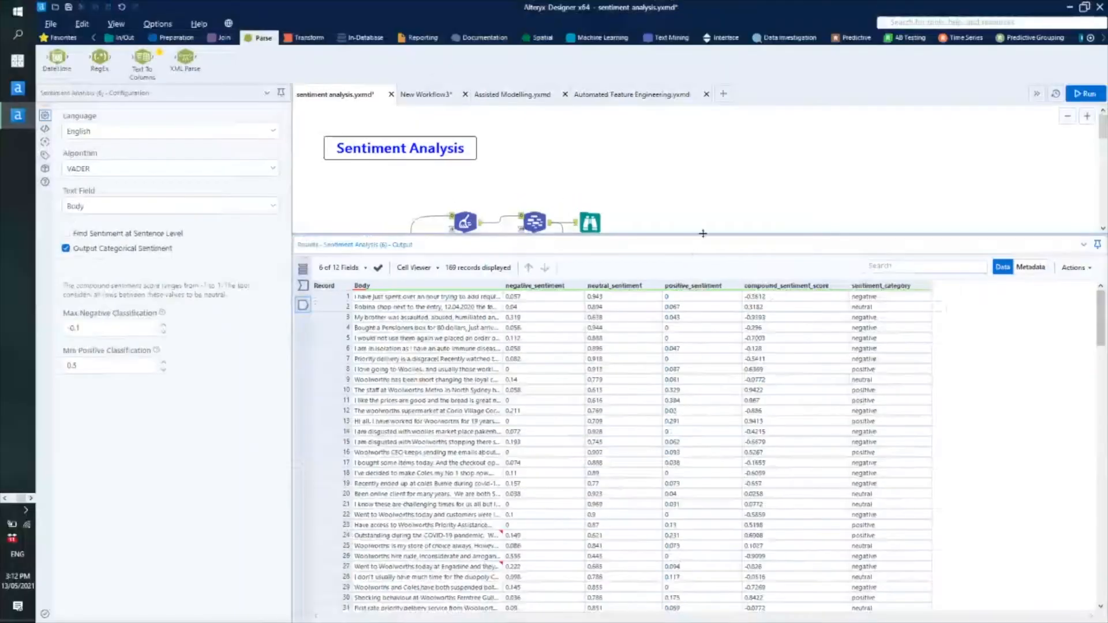
drag(703, 235, 724, 359)
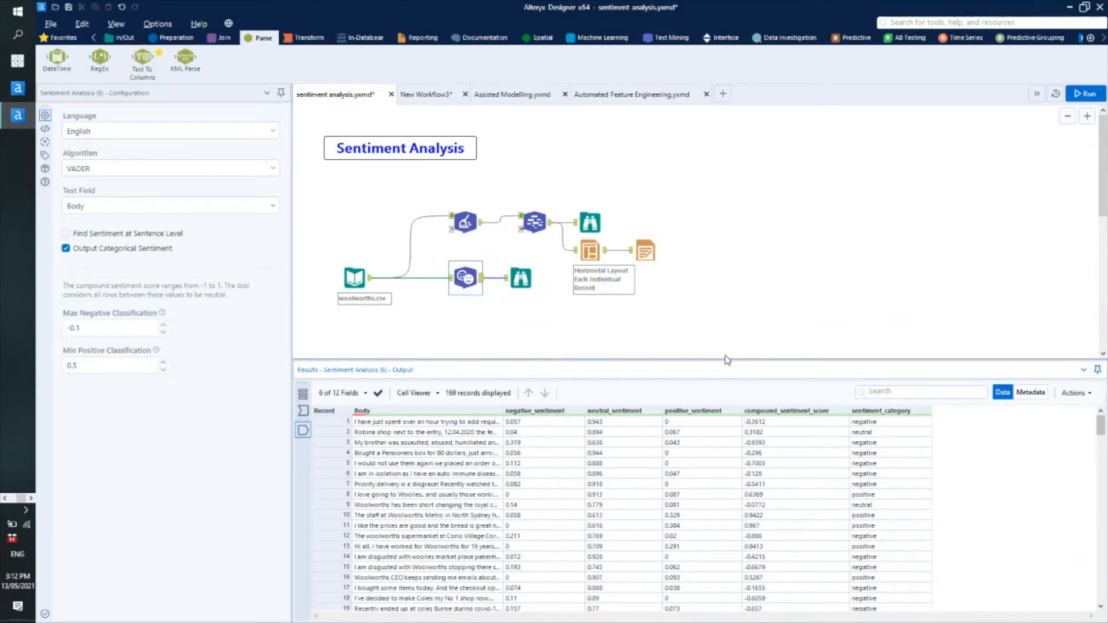
click(16, 497)
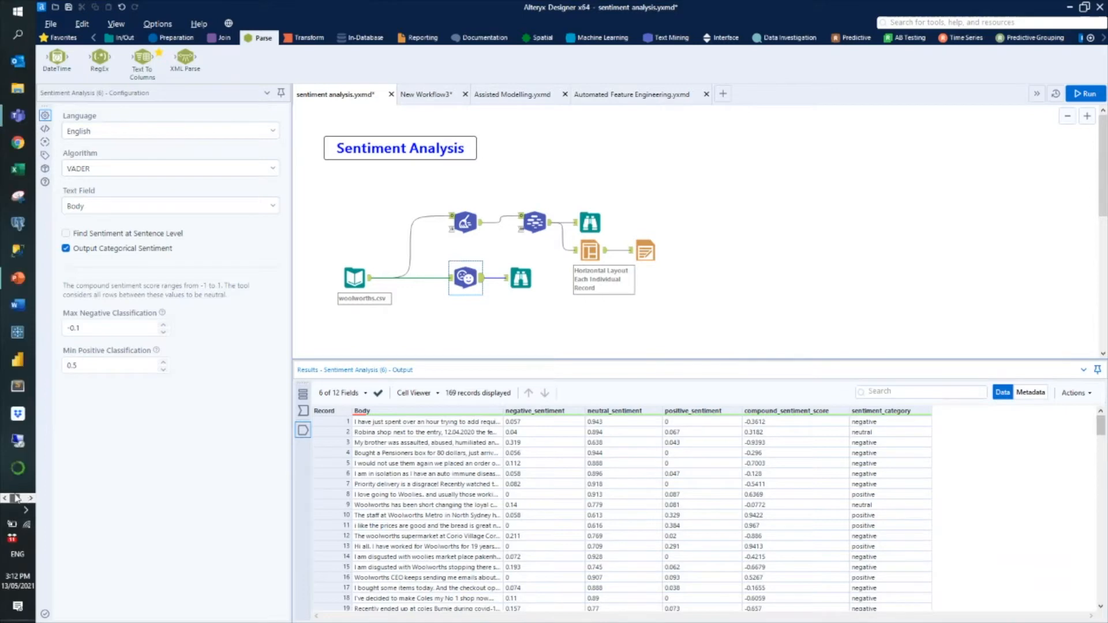
mouse_move(12, 290)
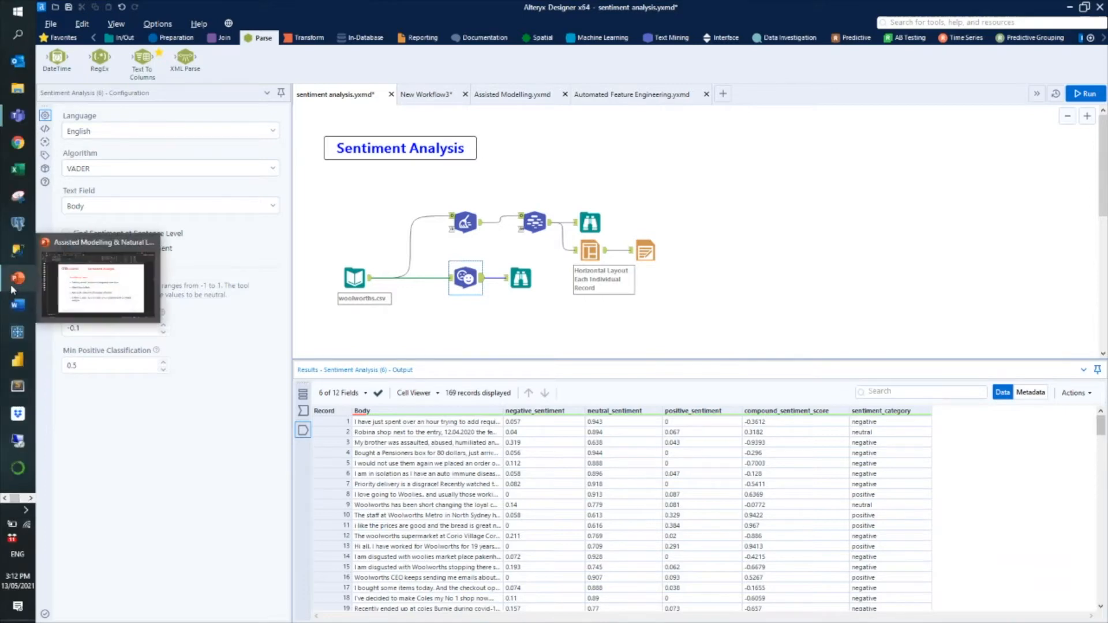
click(60, 282)
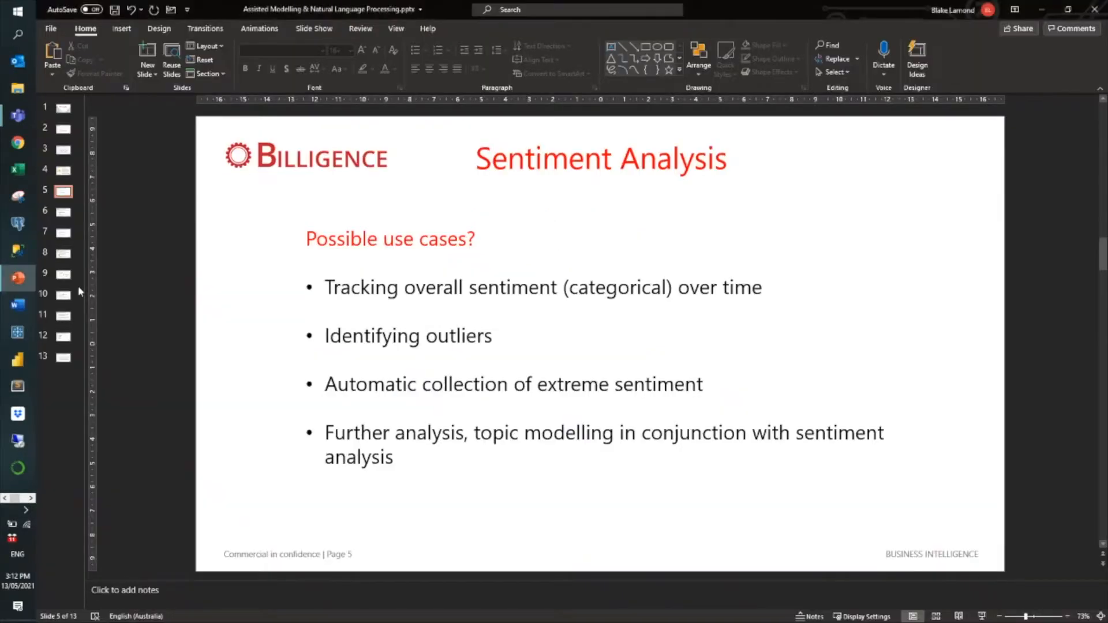
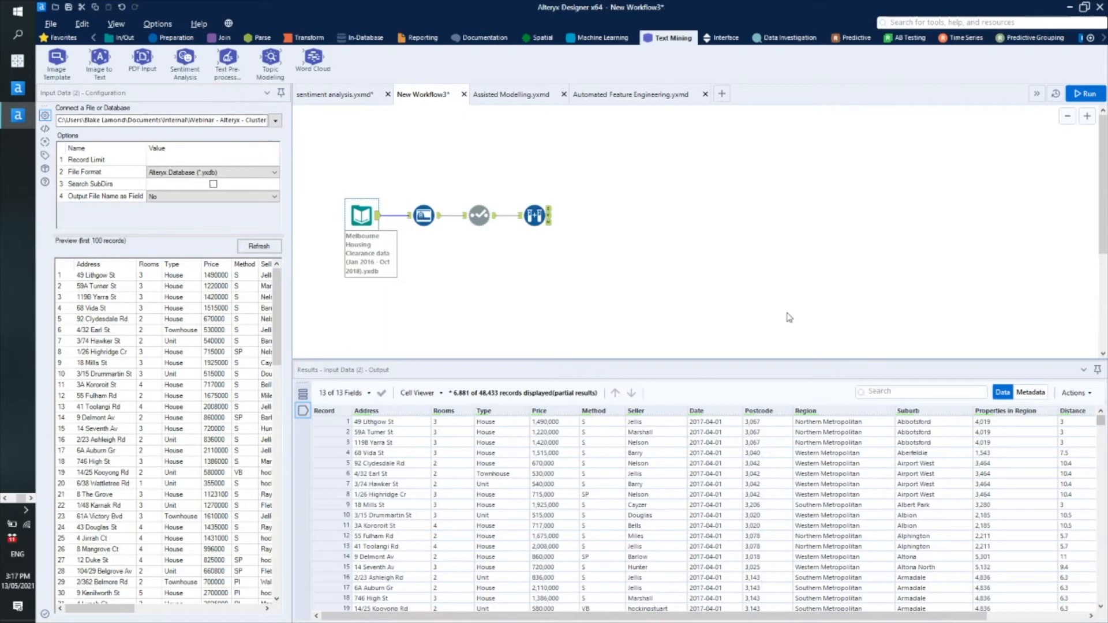
Step: Examine the field metadata of the Melbourne housing input data and of the Auto Field tool's output
drag(741, 359, 757, 278)
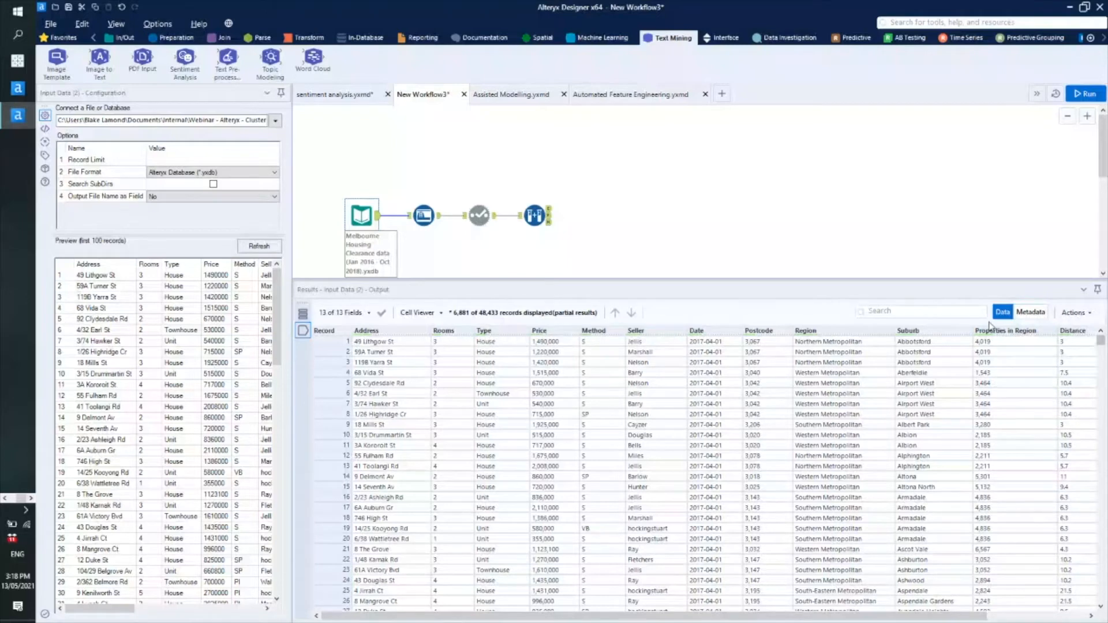
click(1030, 312)
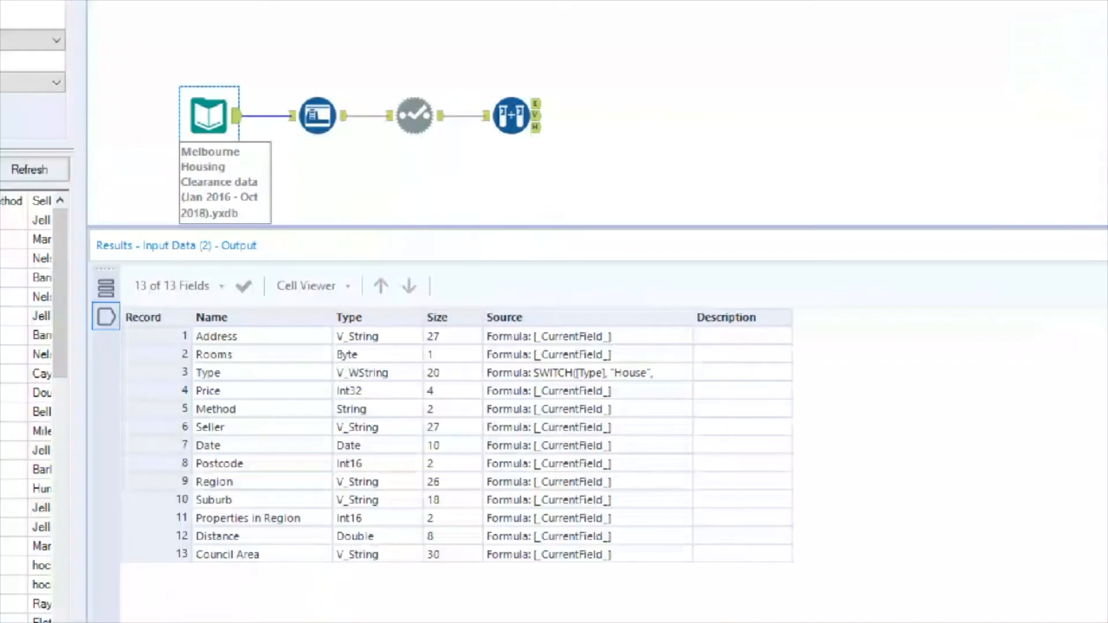
click(318, 116)
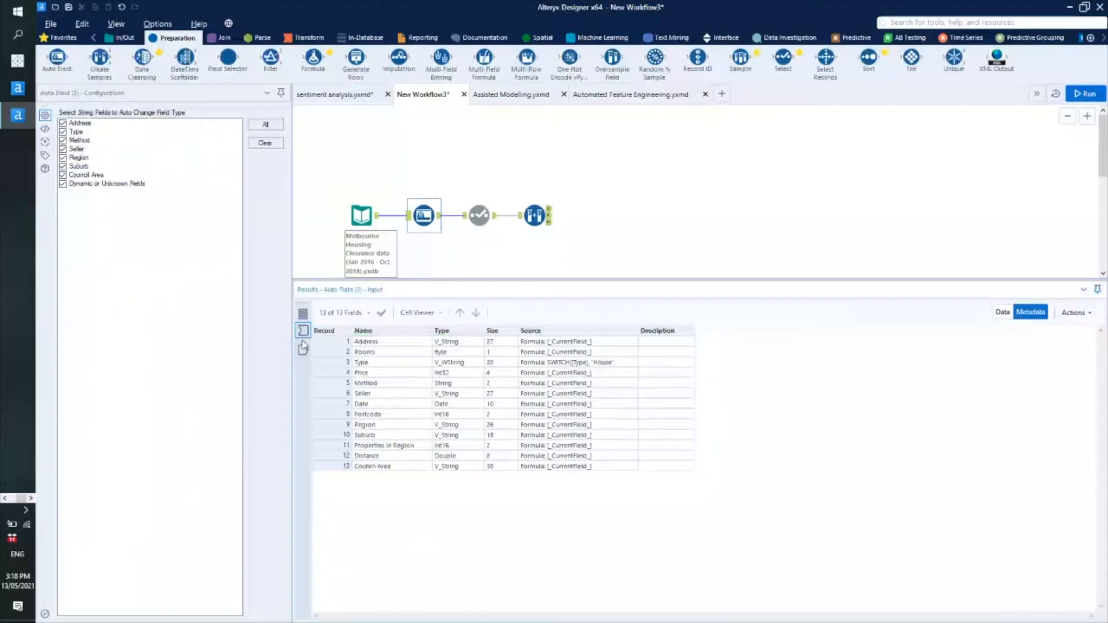
click(303, 349)
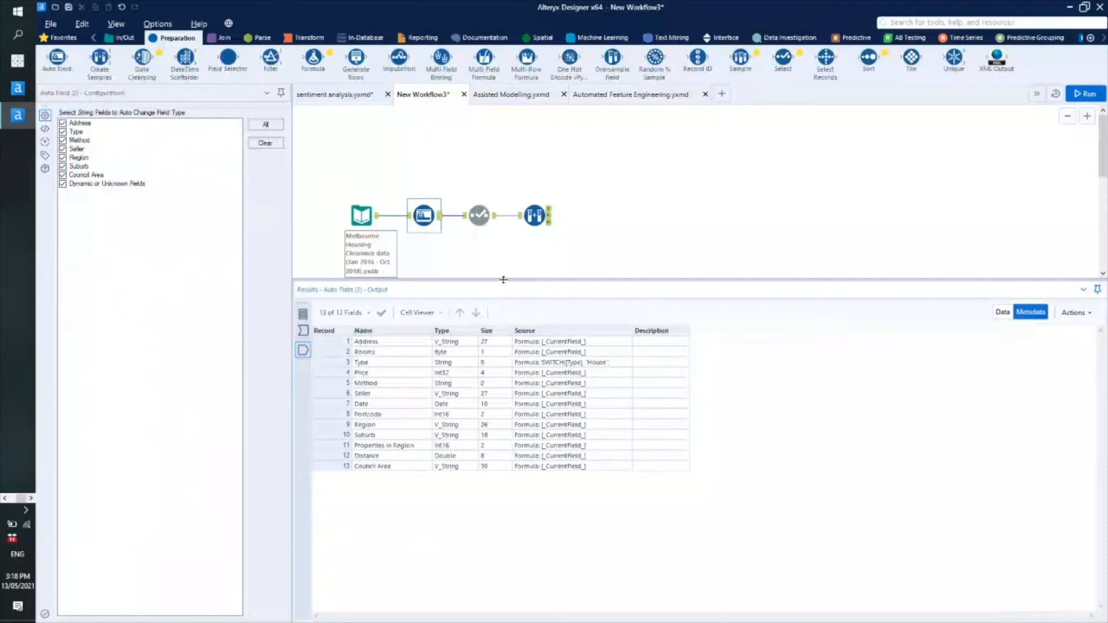
drag(506, 311, 536, 382)
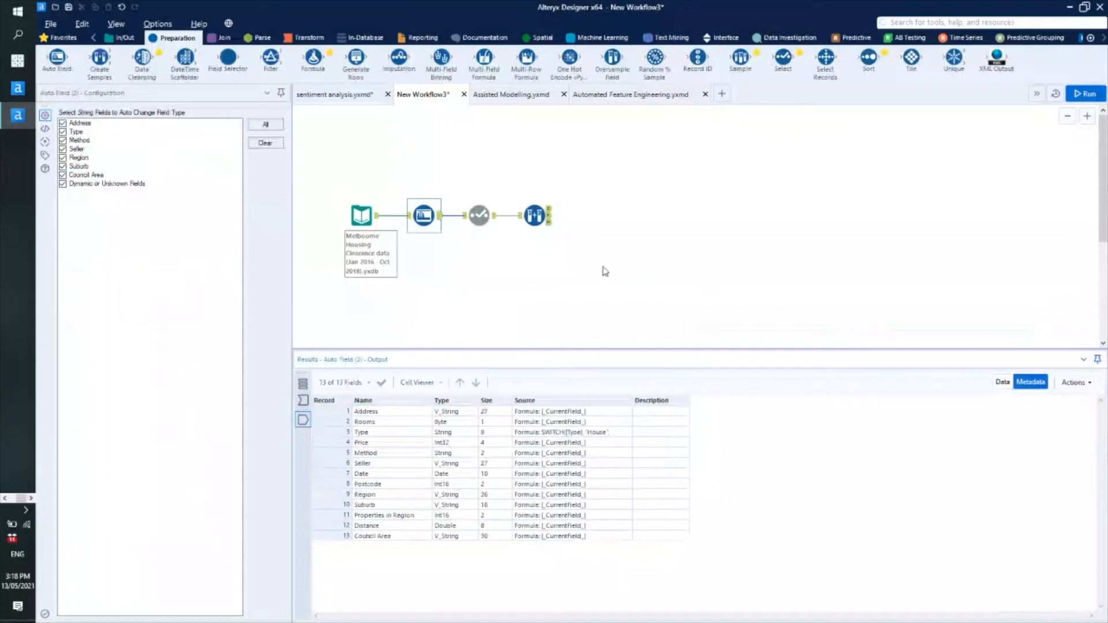
Step: Examine the Dynamic Select tool's field type settings and locate the tool in the Developer category
click(479, 216)
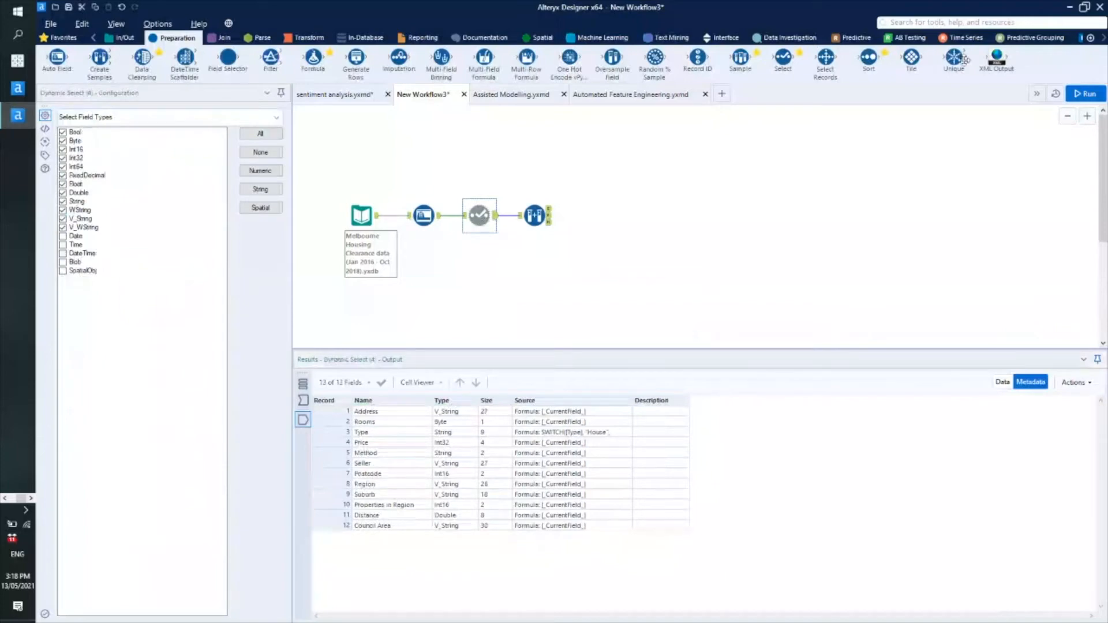
click(1103, 38)
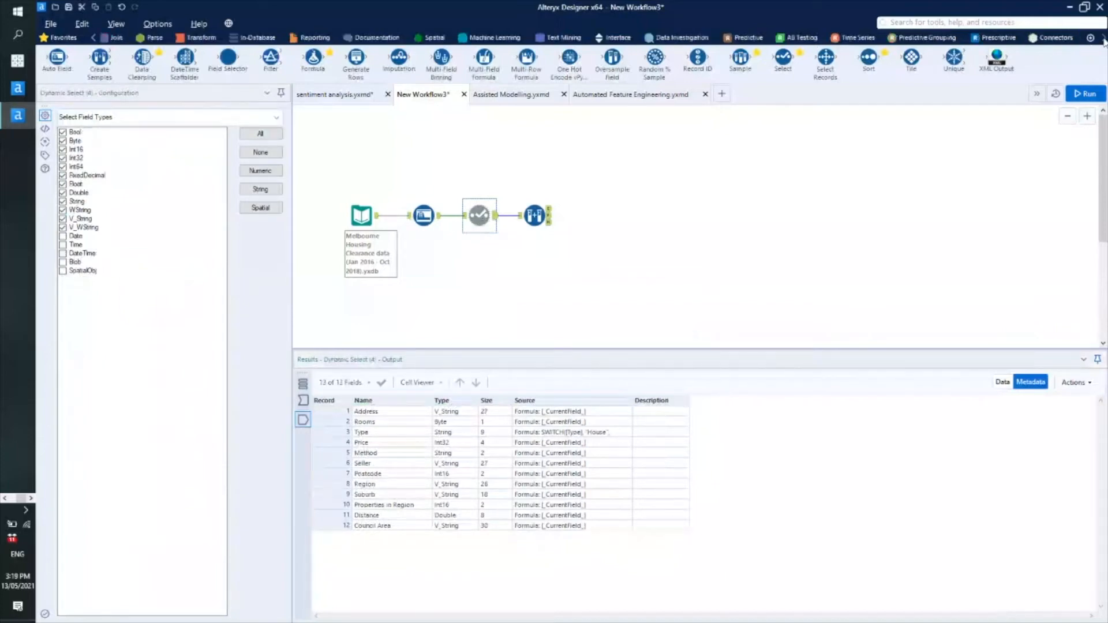
click(1103, 38)
click(1103, 38)
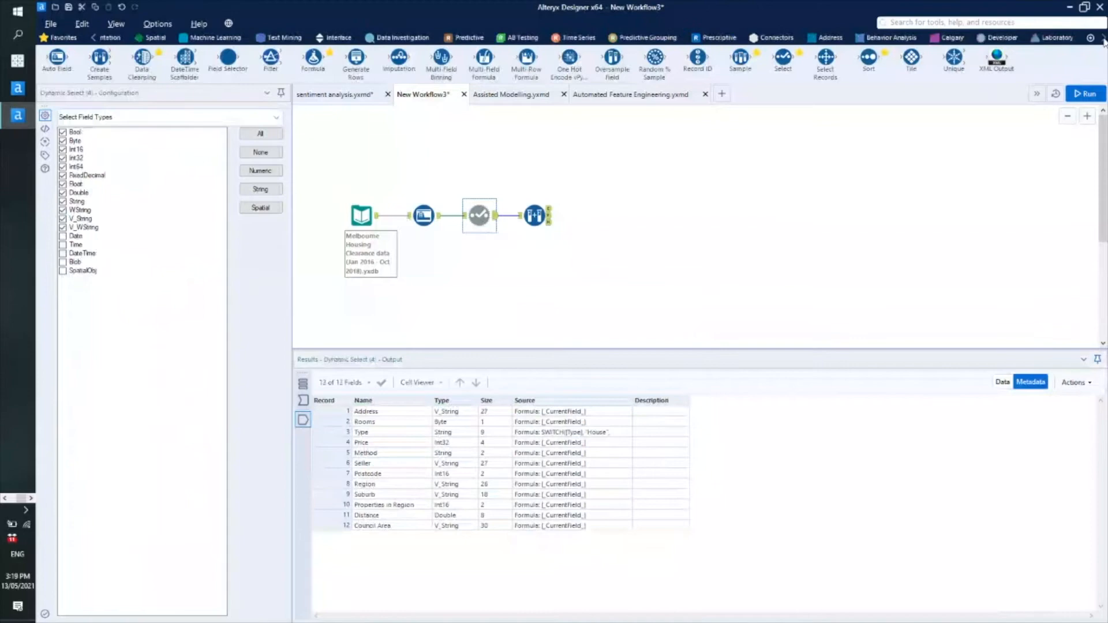
click(1003, 37)
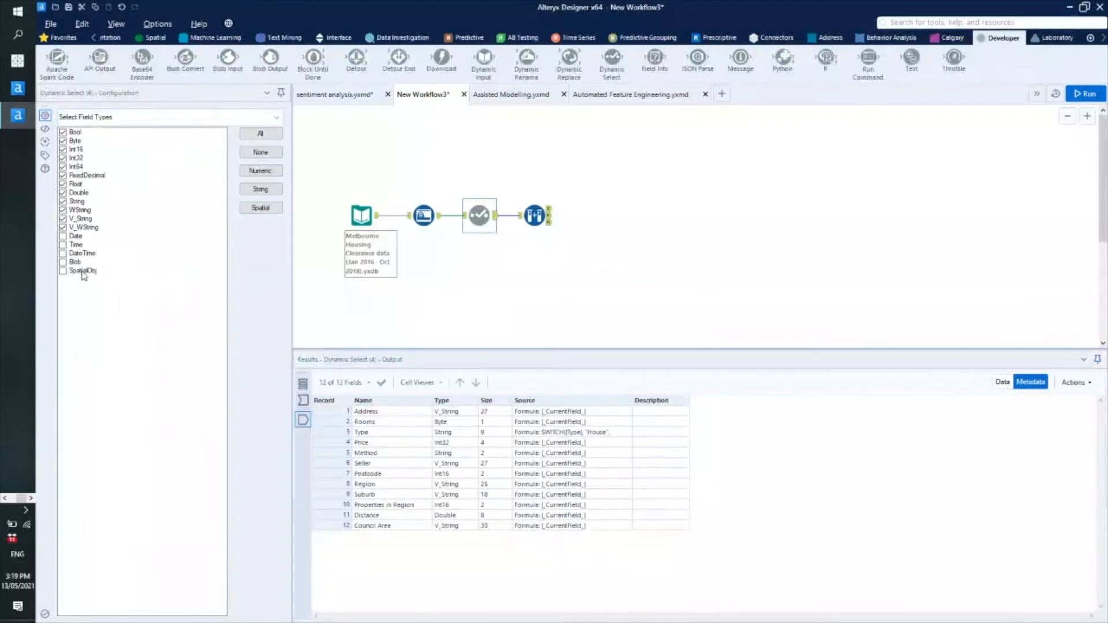
Step: Examine the Create Samples tool's estimation and validation percentages and locate the tool in the Preparation category
click(534, 219)
click(95, 38)
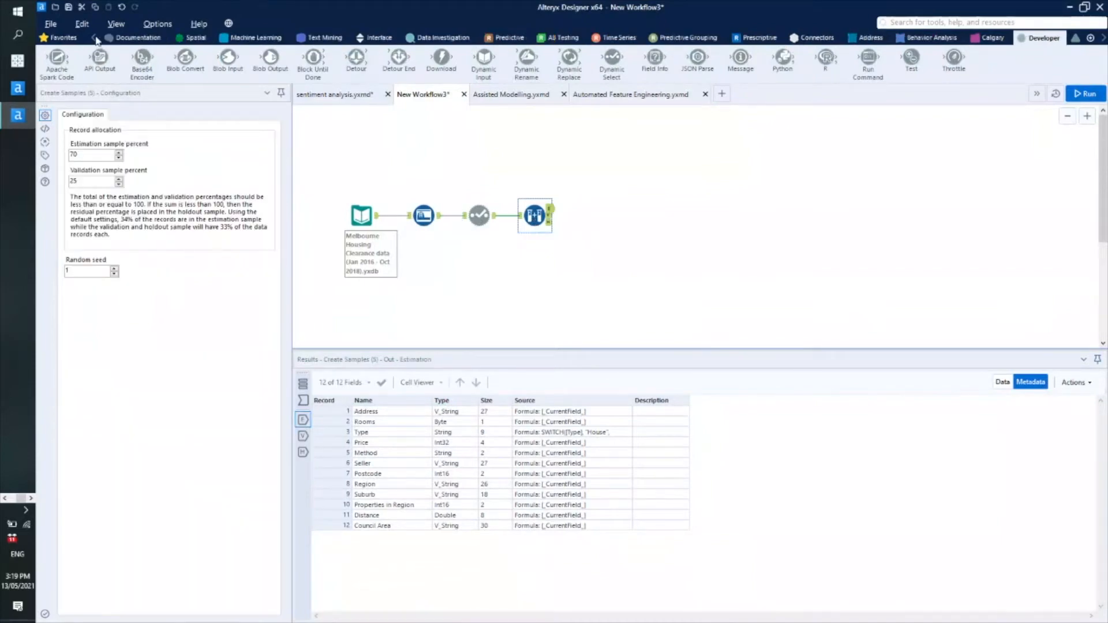
click(95, 38)
click(95, 38)
click(95, 38)
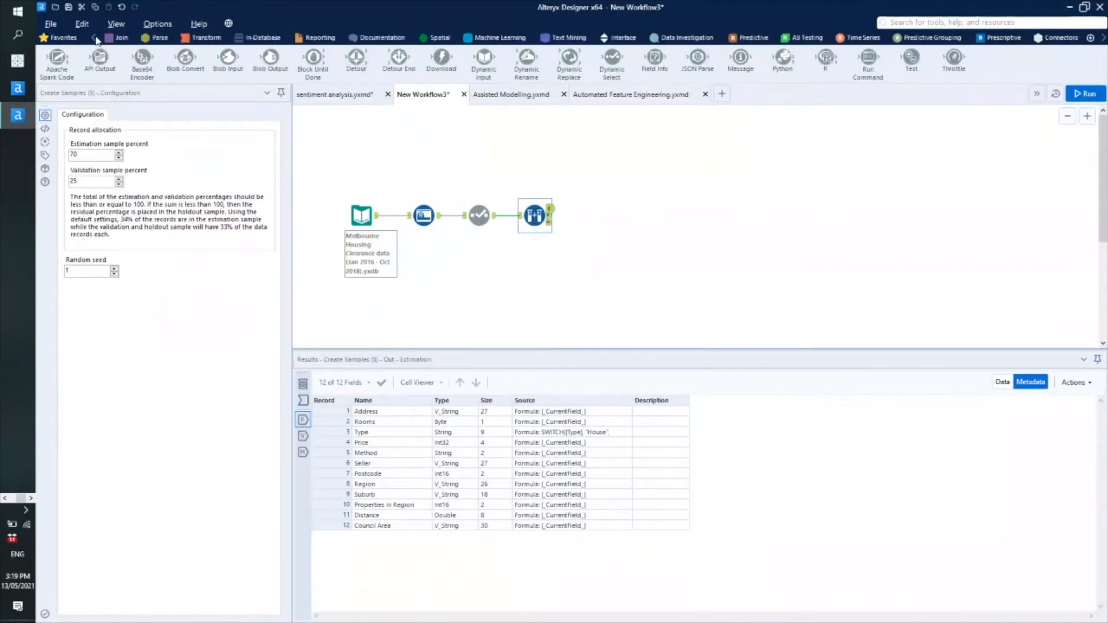
click(95, 38)
click(95, 38)
click(173, 38)
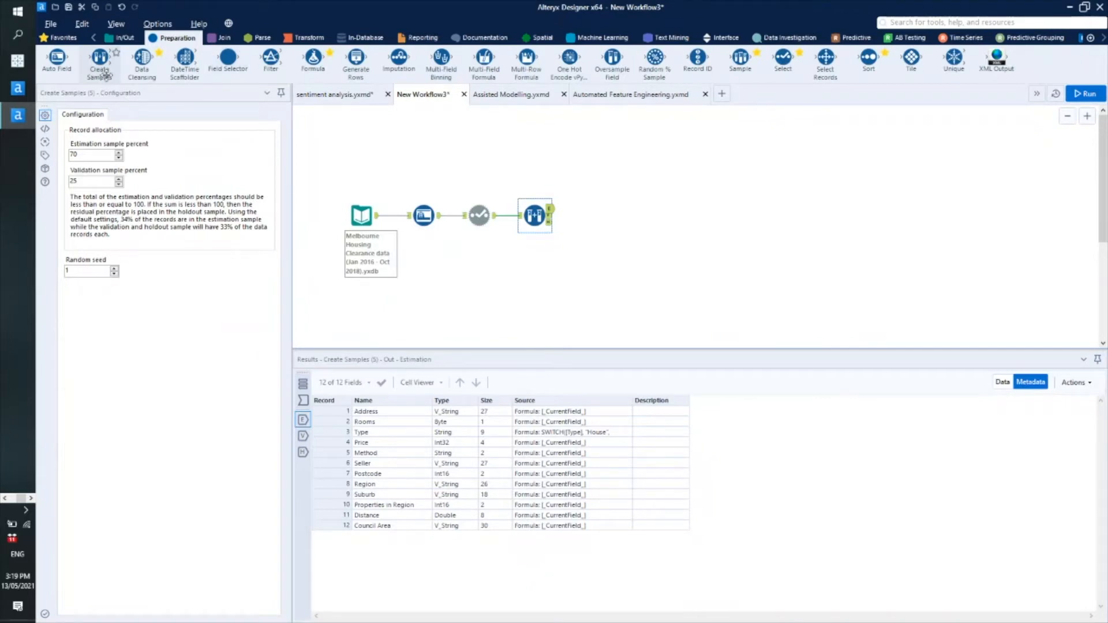
key(ctrl)
key(ctrl)
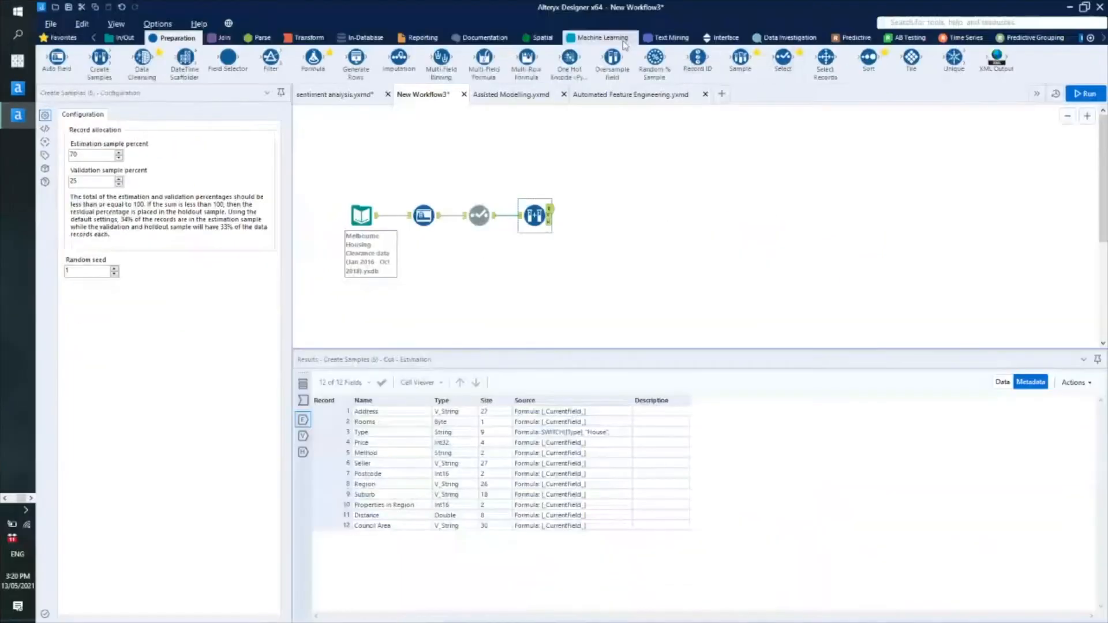
Step: Add an Assisted Modeling tool connected to the Create Samples estimation output and run the workflow
click(605, 38)
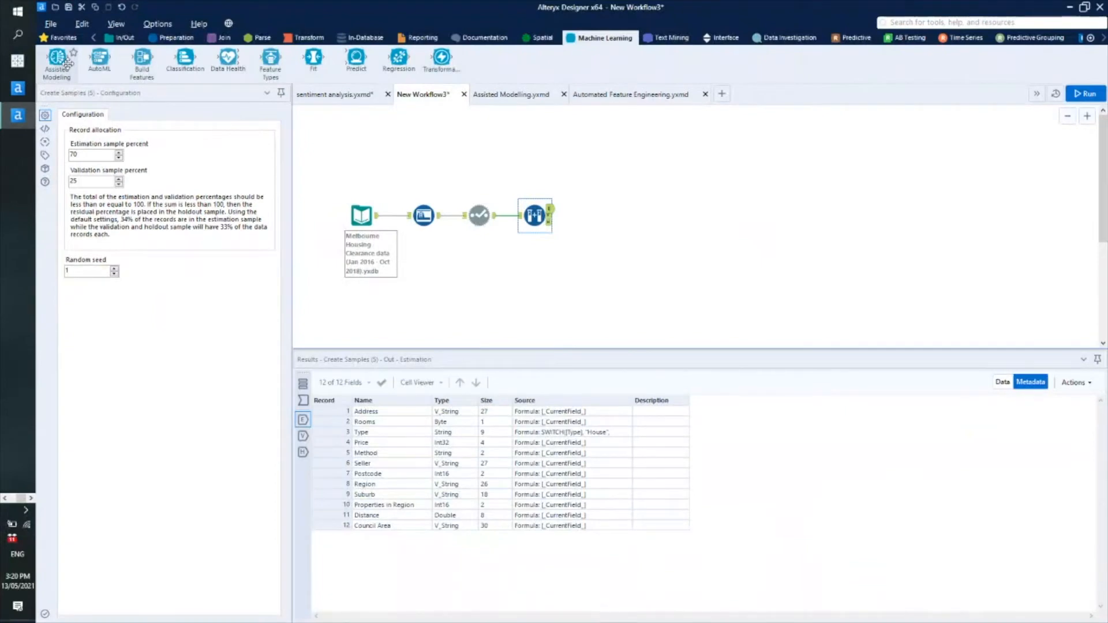
drag(62, 63, 610, 210)
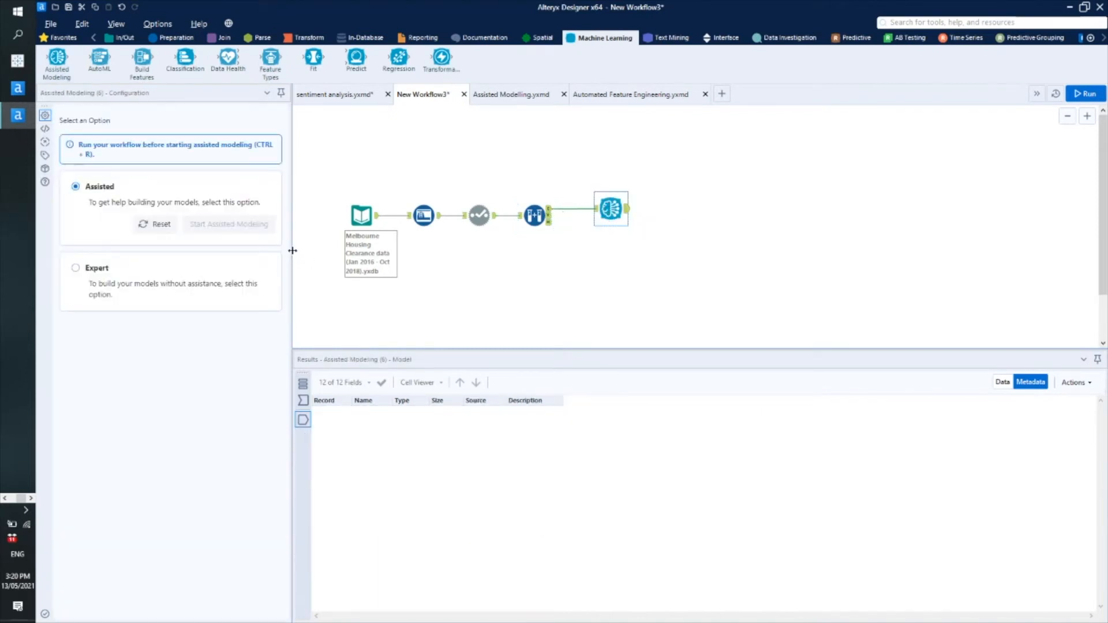
drag(291, 250, 377, 255)
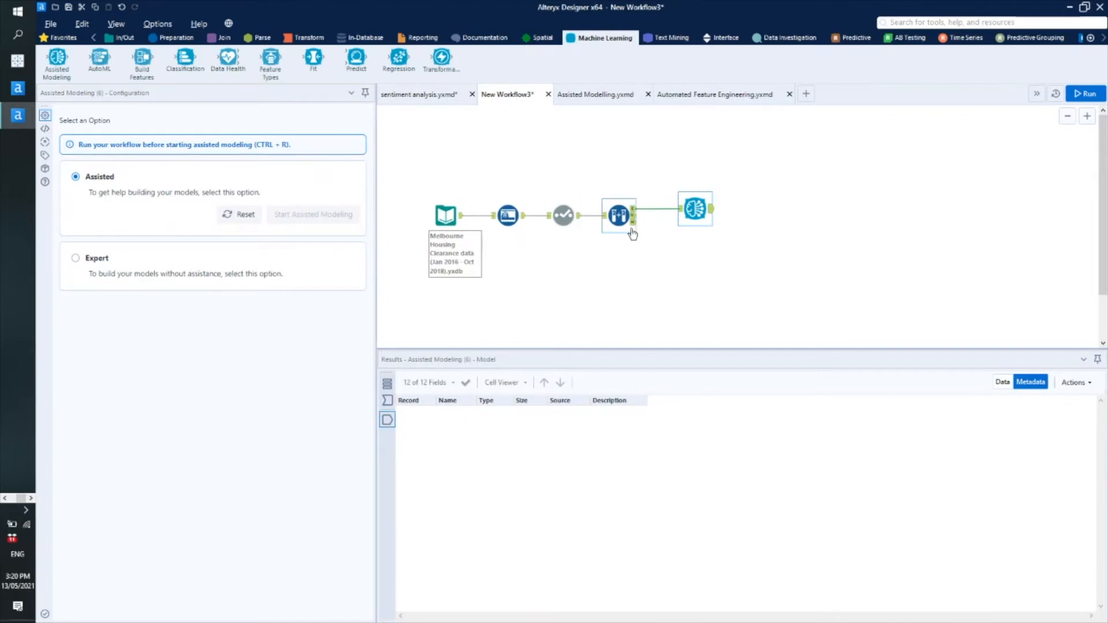
scroll(636, 230, up, 3)
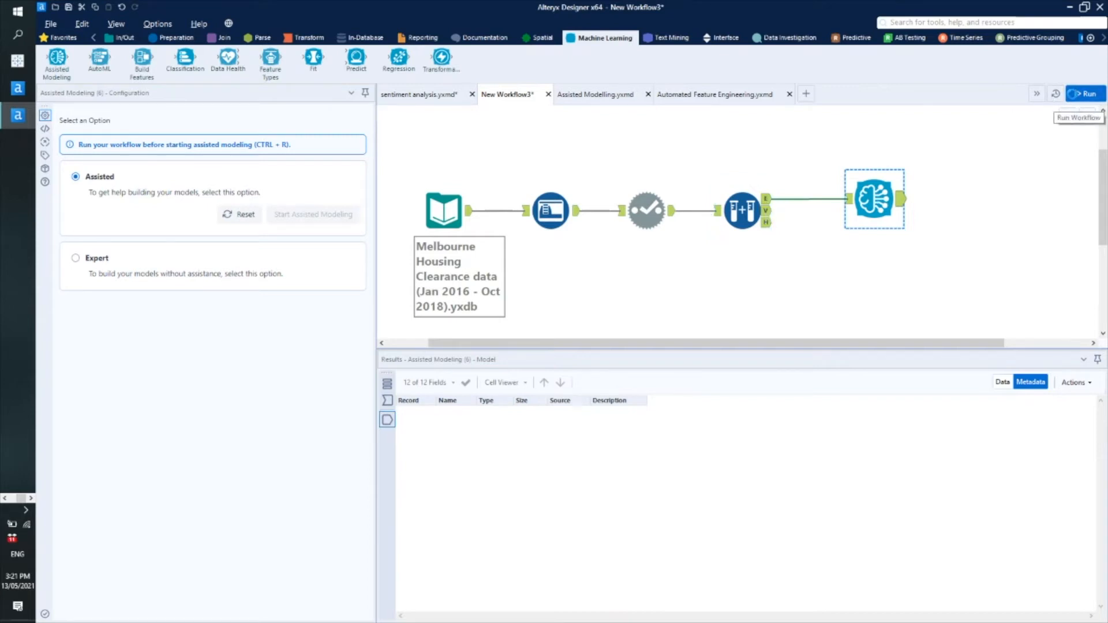
click(1074, 98)
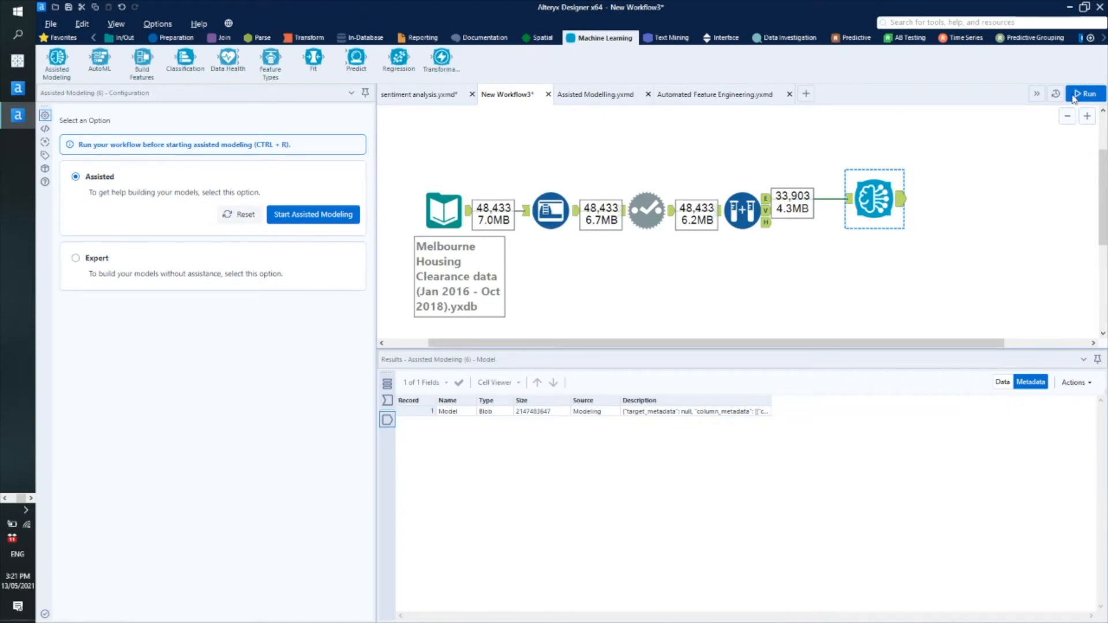
Step: Start assisted modelling with Price as the target, the regression method and step-by-step automation
click(341, 214)
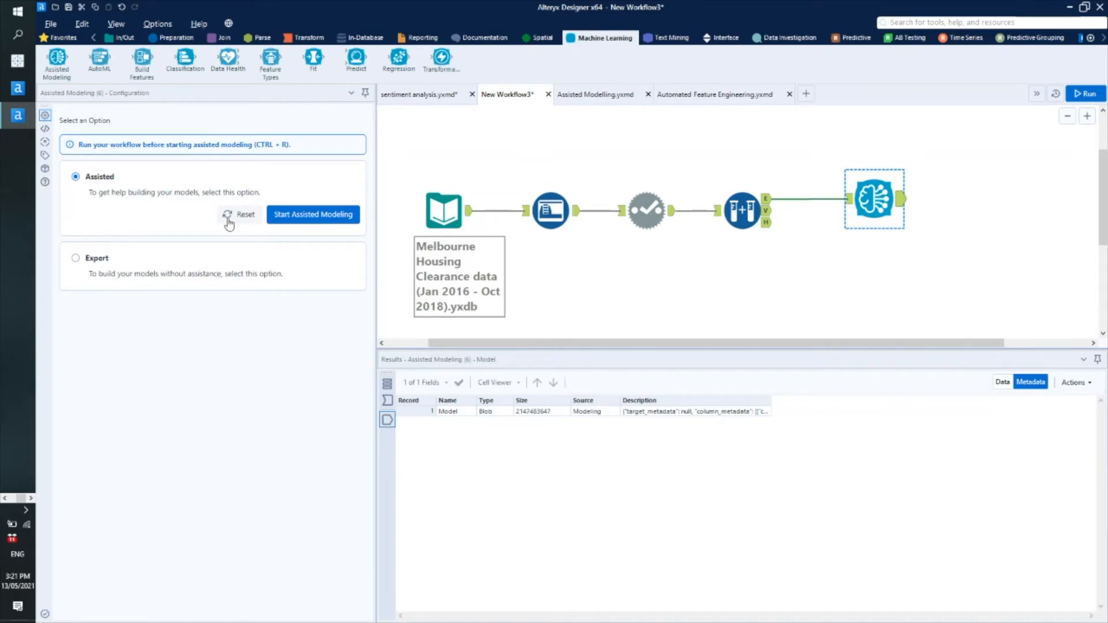
click(312, 220)
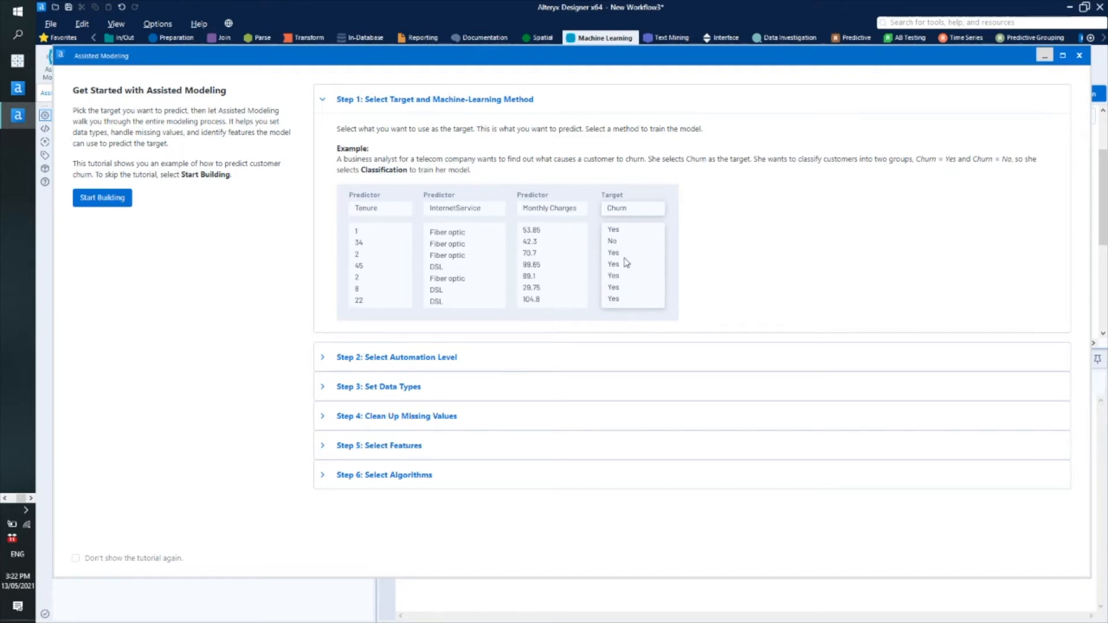
click(102, 198)
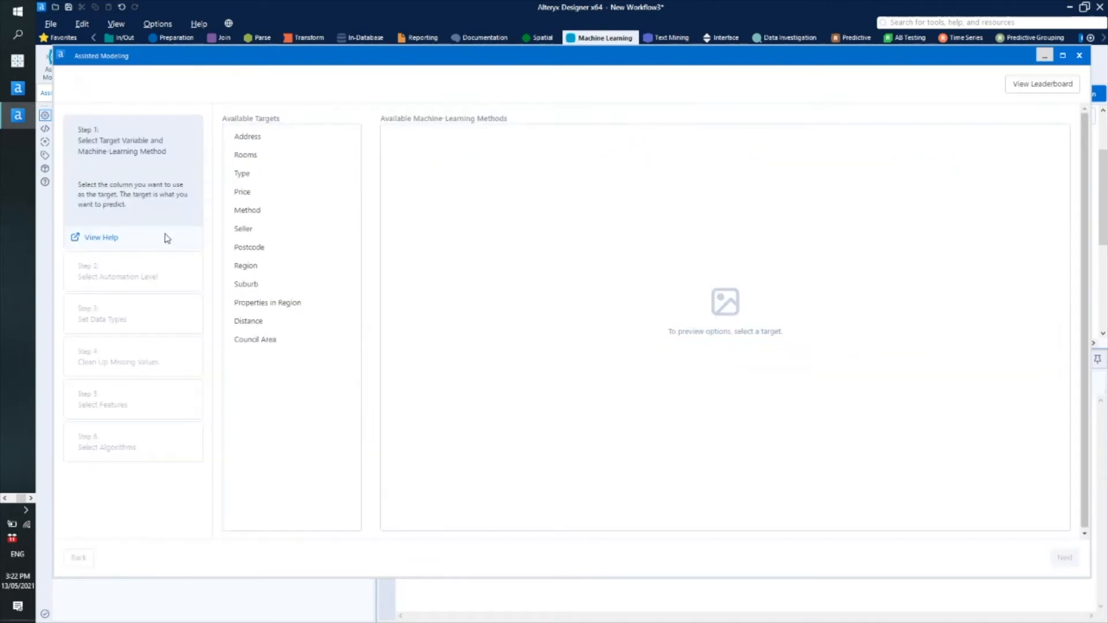
click(259, 198)
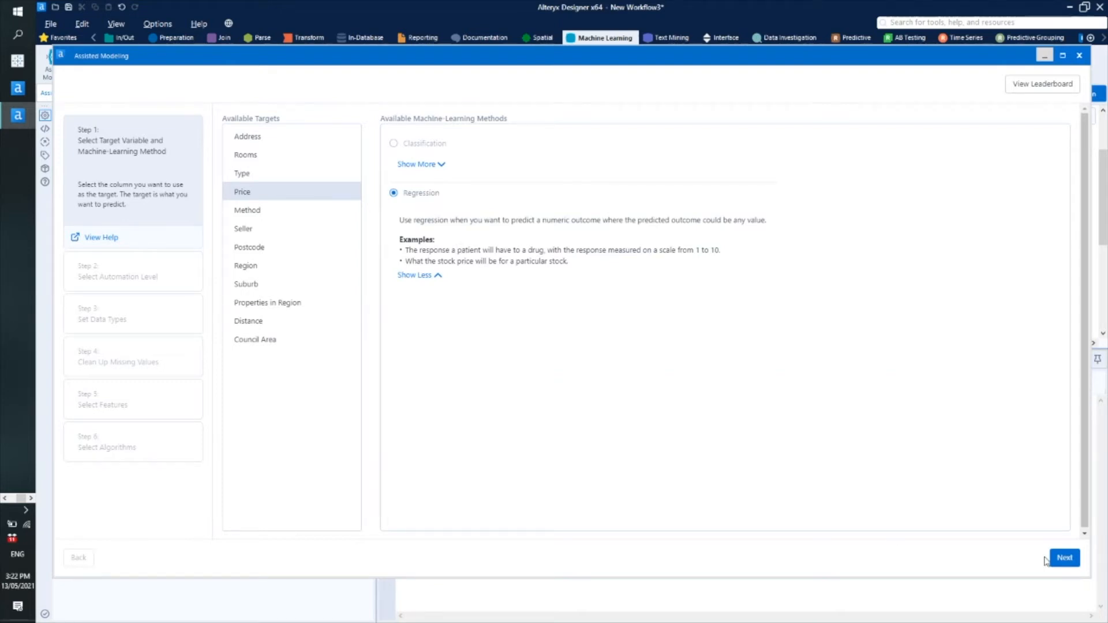
click(1063, 557)
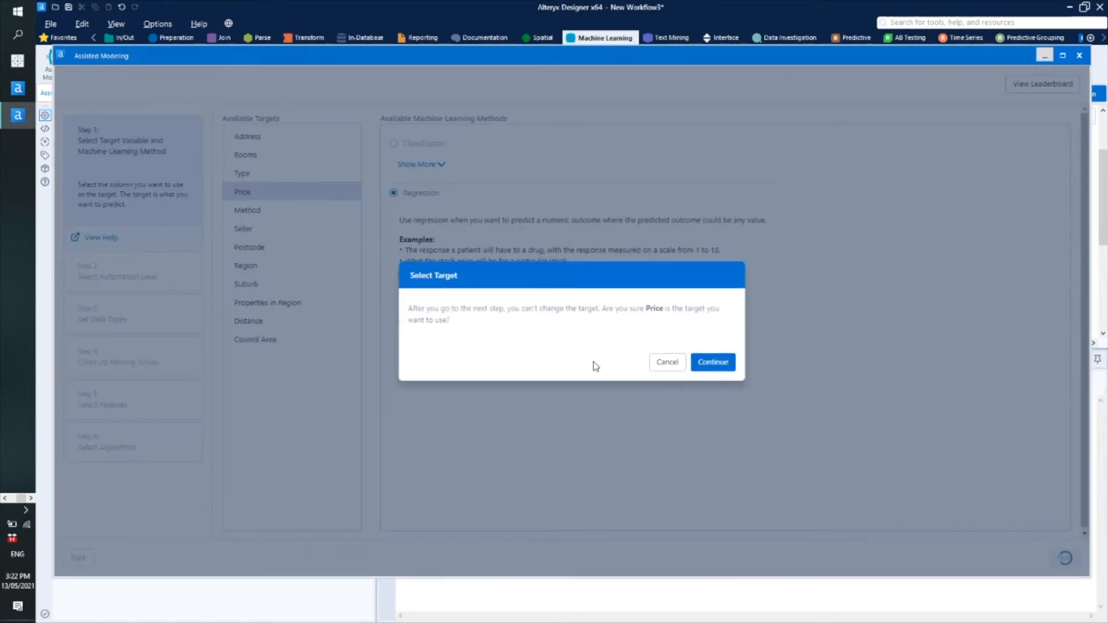
click(714, 364)
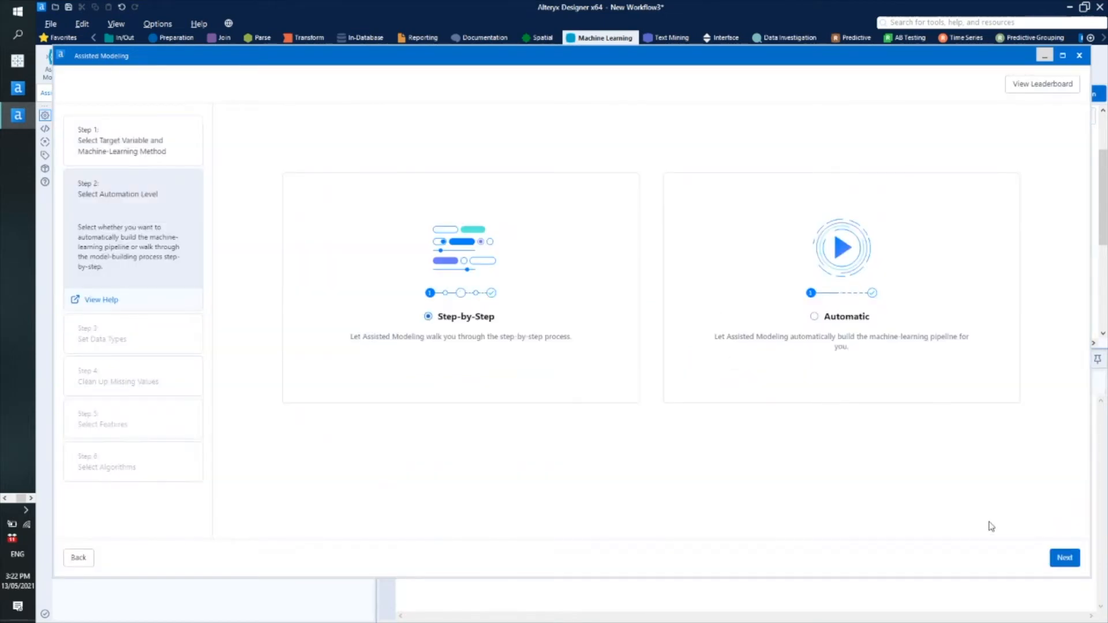
click(1063, 558)
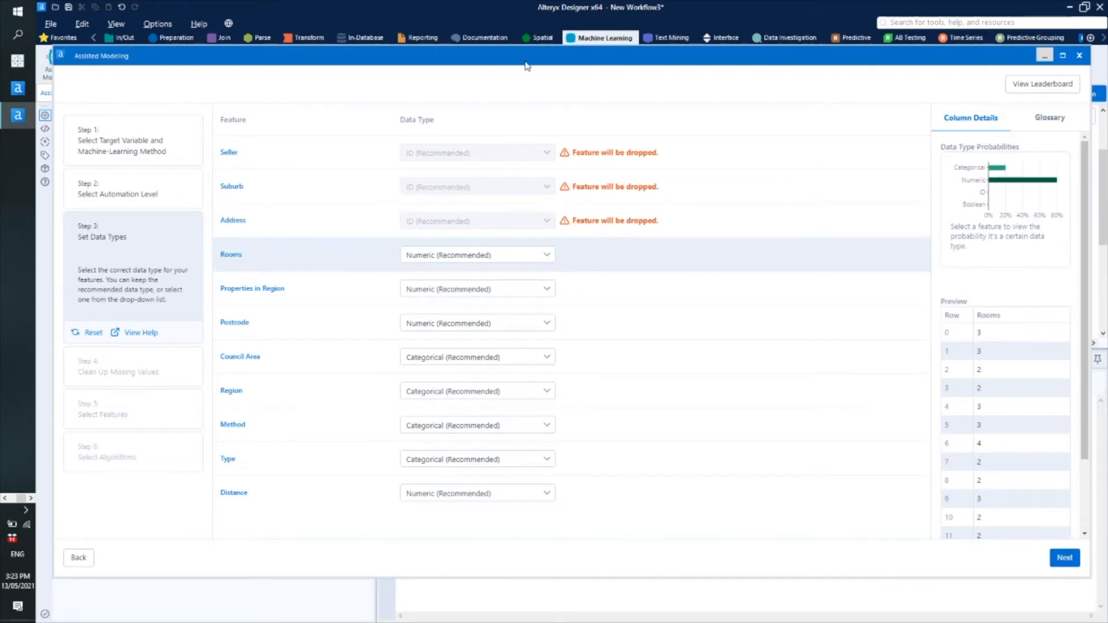
Step: Check the data type options and glossary, then accept the recommended types, with Rooms as Numeric and Council Area as Categorical
drag(527, 65, 526, 108)
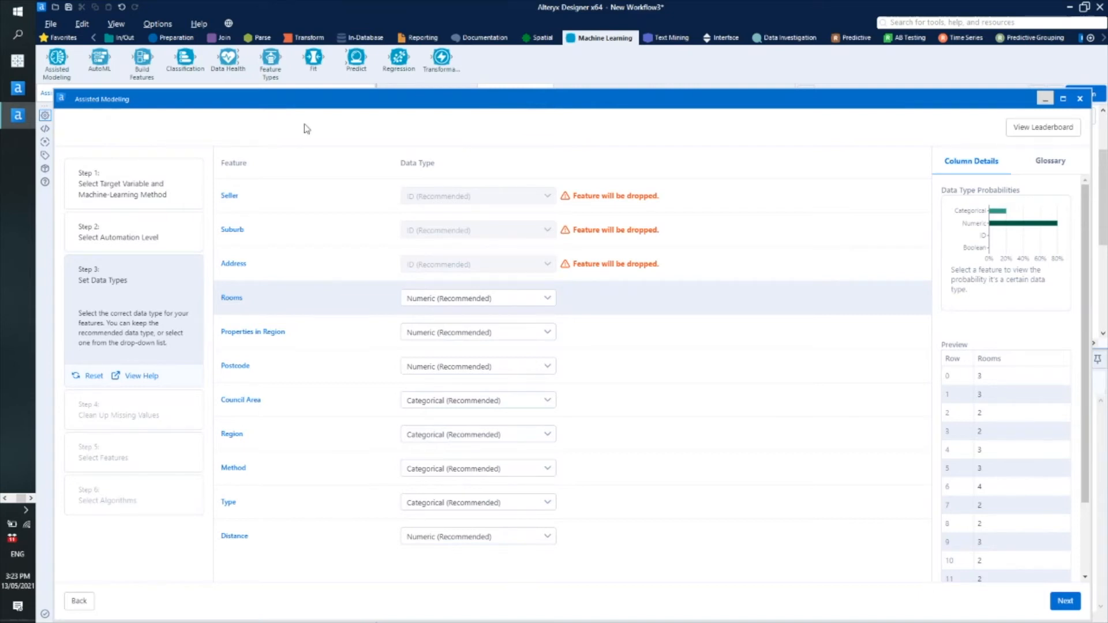
click(546, 301)
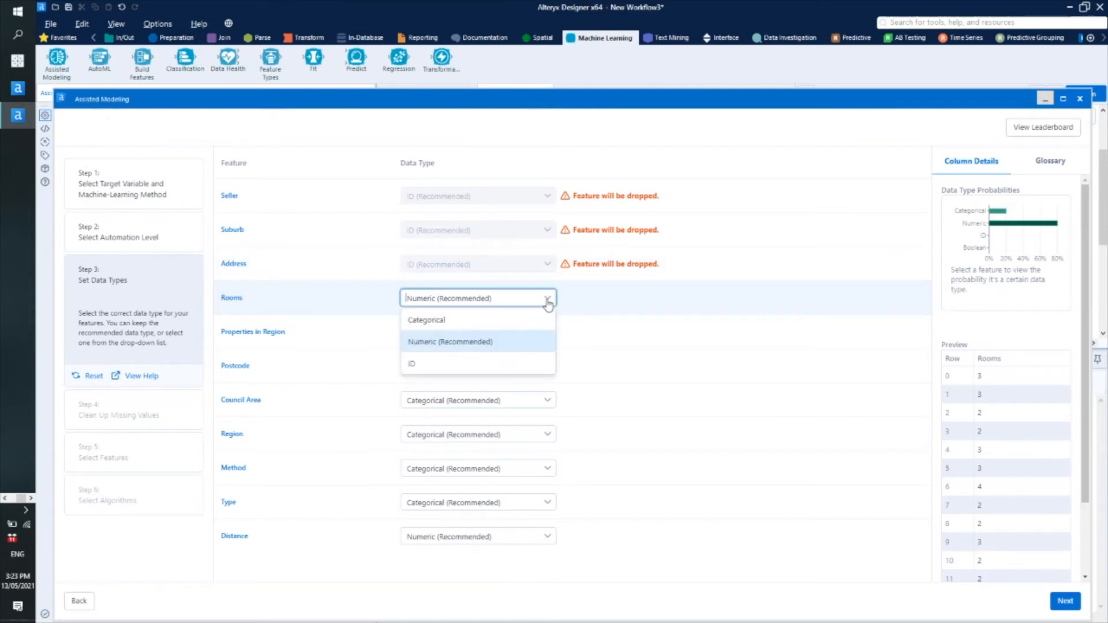
click(516, 341)
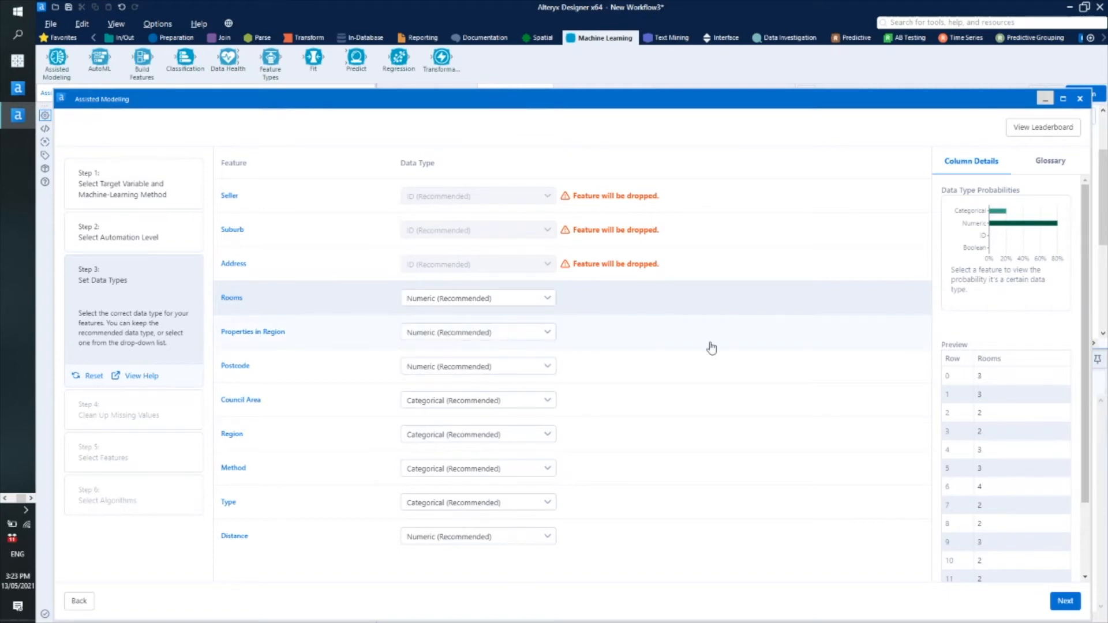
double_click(988, 103)
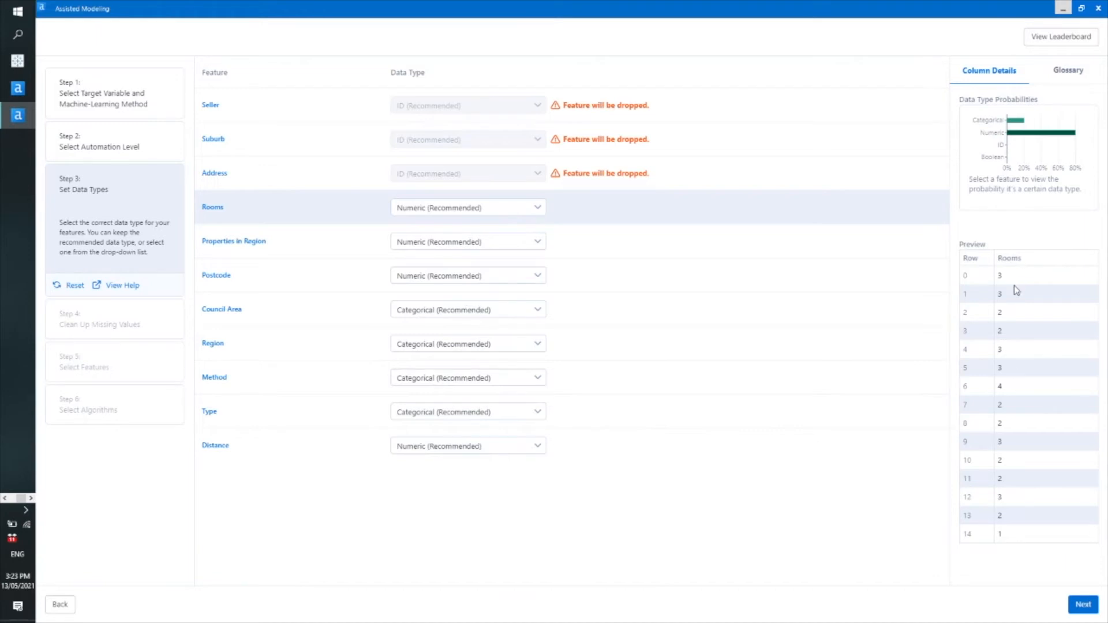
click(1069, 73)
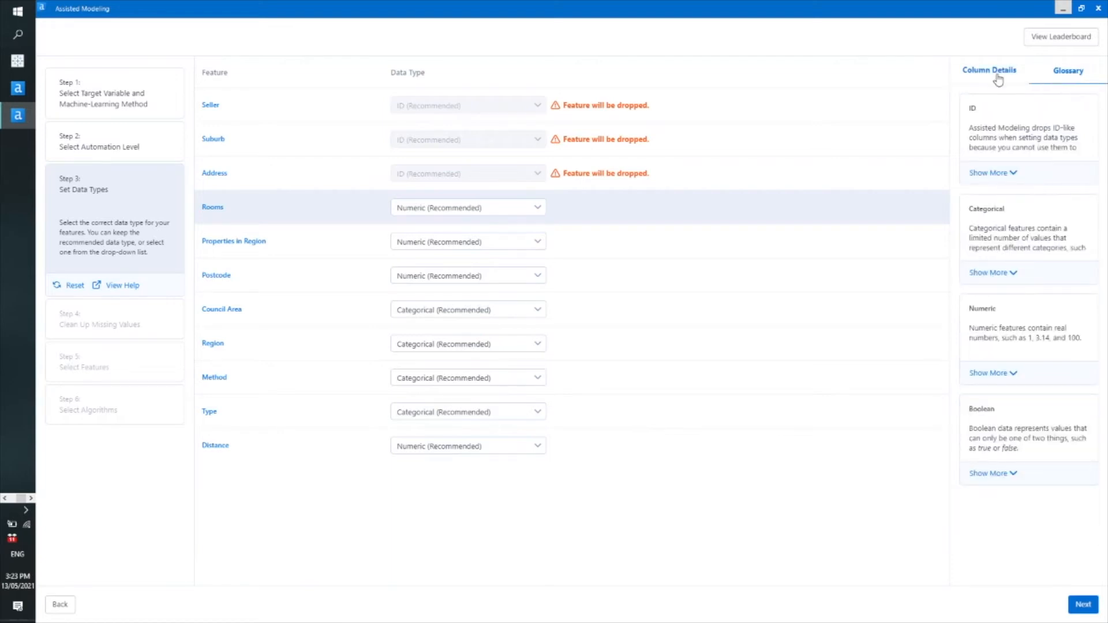
click(998, 81)
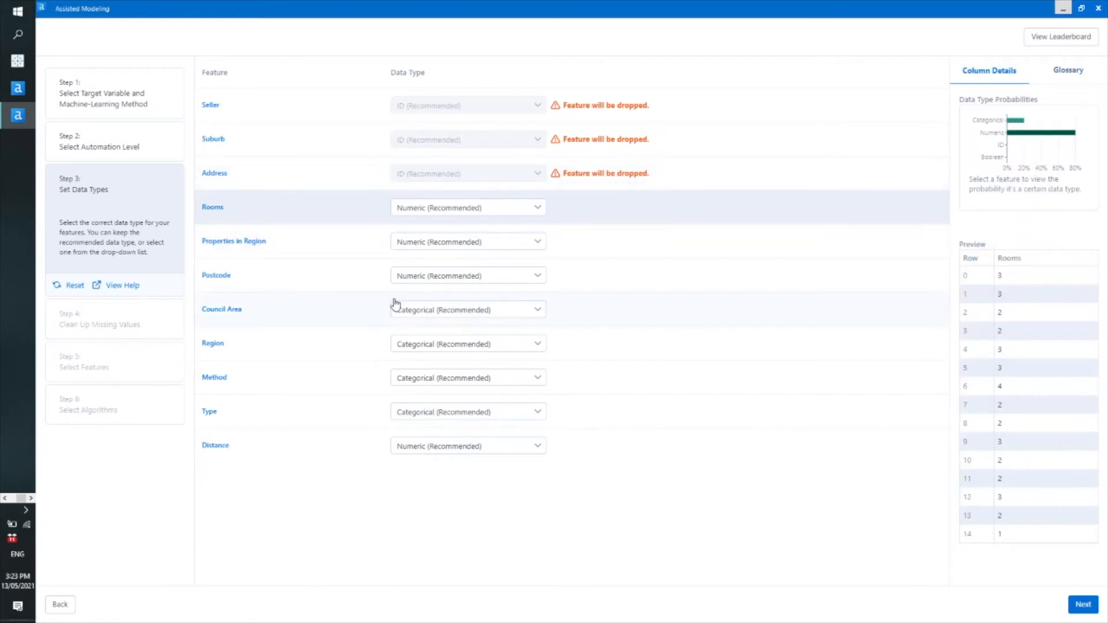
click(540, 313)
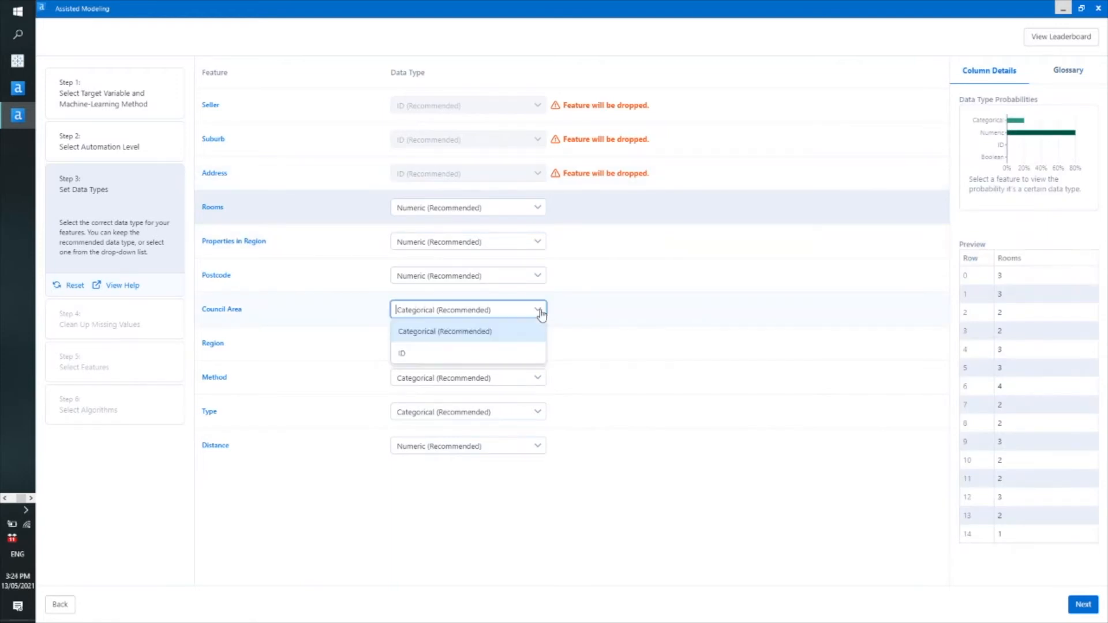
click(540, 313)
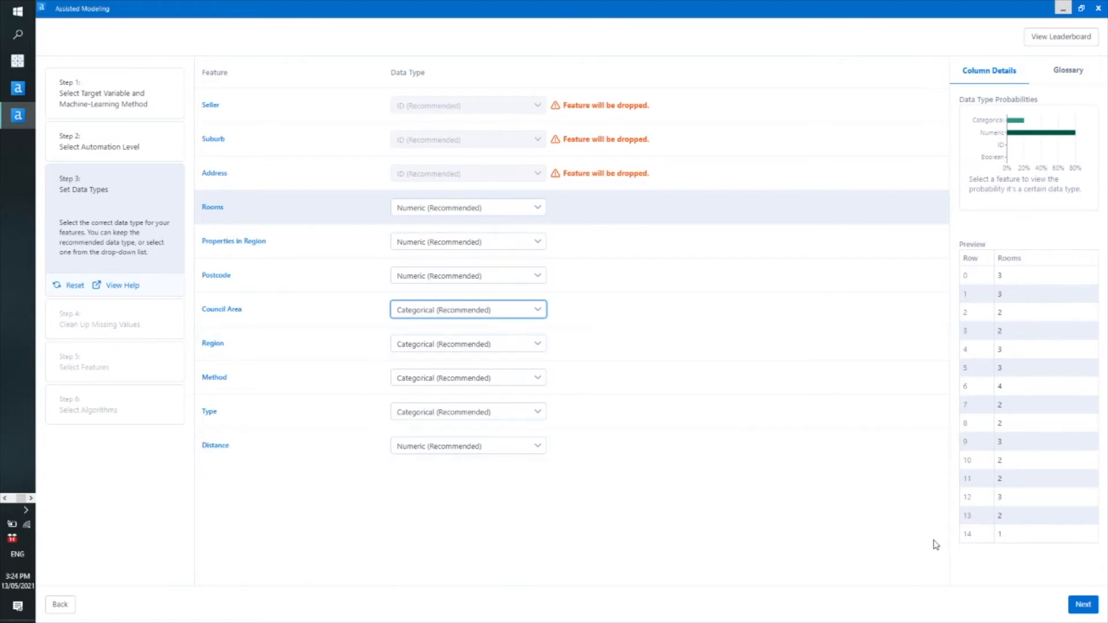
click(1079, 605)
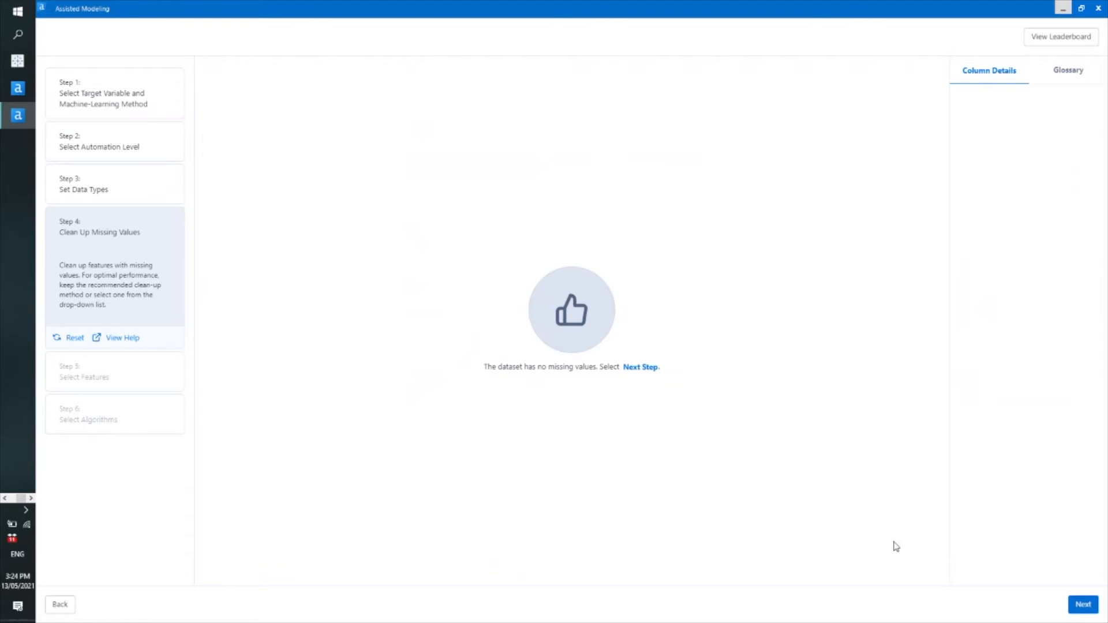
Step: Proceed past missing-value clean-up, read the Gini and OLS glossary definitions, and keep all features selected for the model
click(1080, 606)
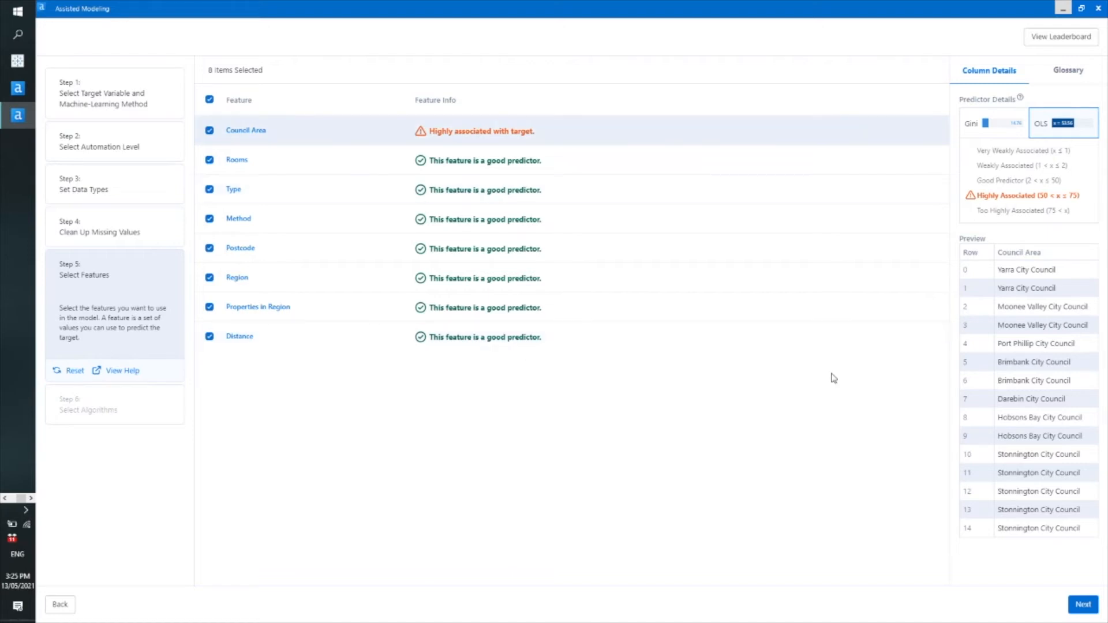
click(1069, 71)
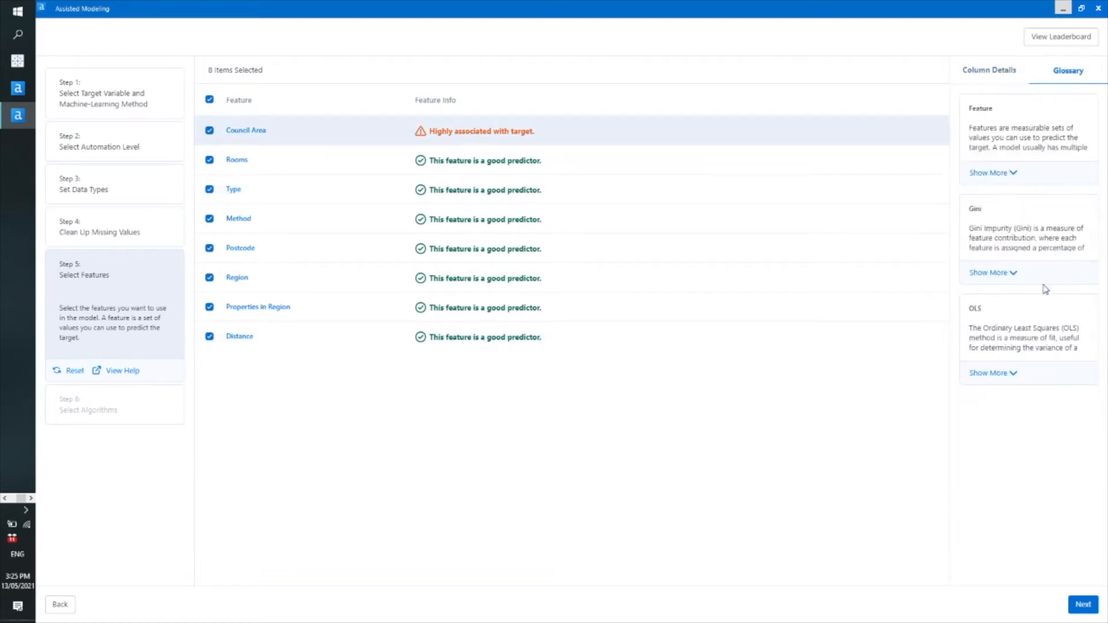
click(1009, 272)
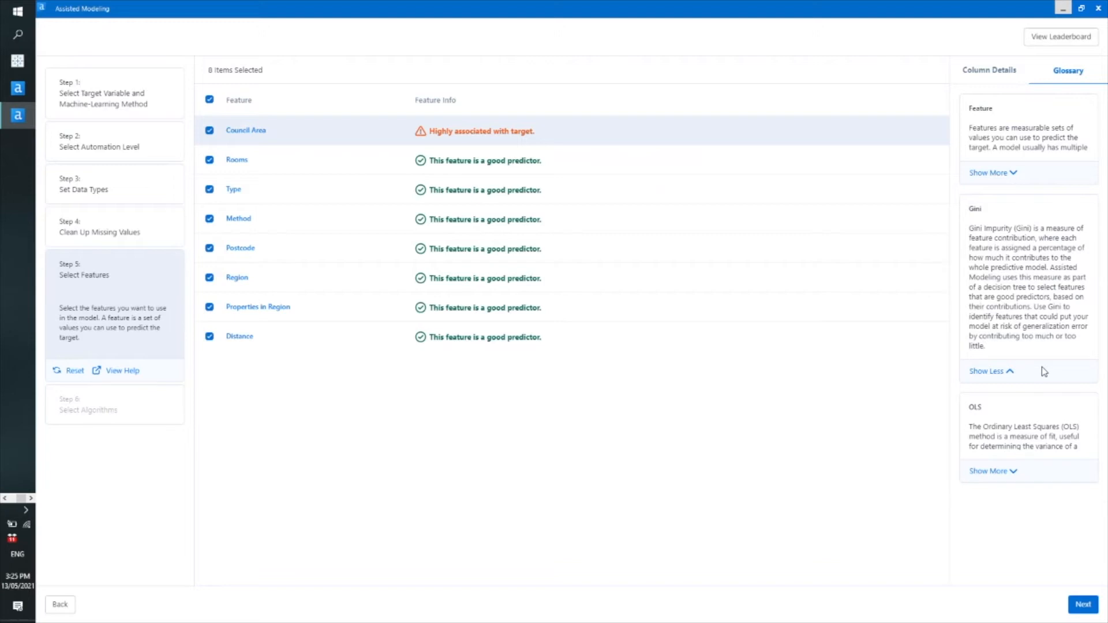
click(1013, 472)
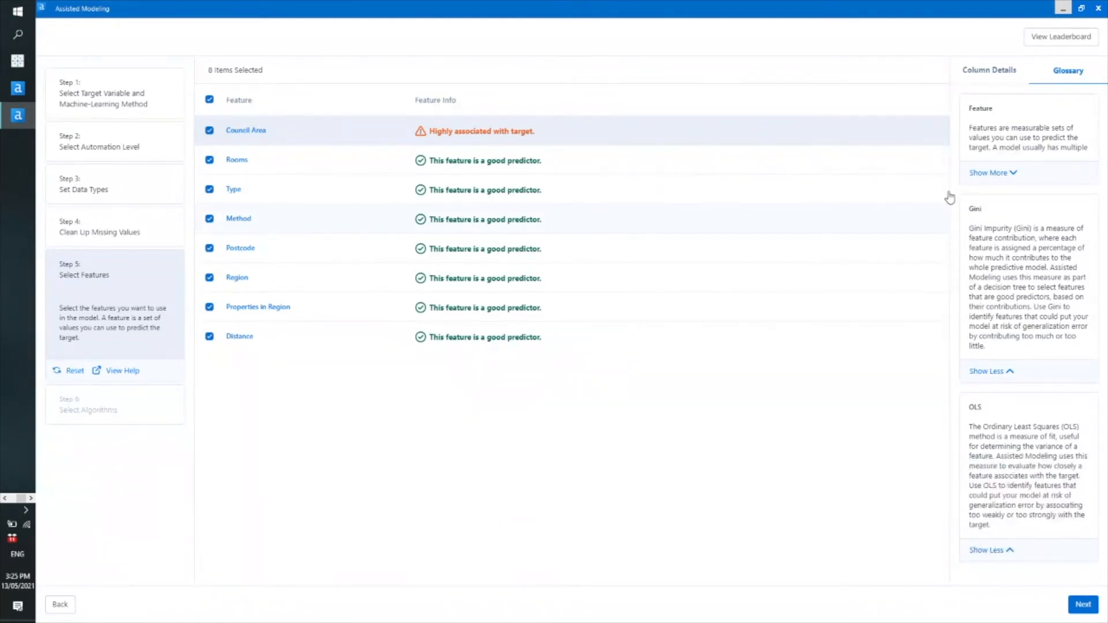
click(973, 77)
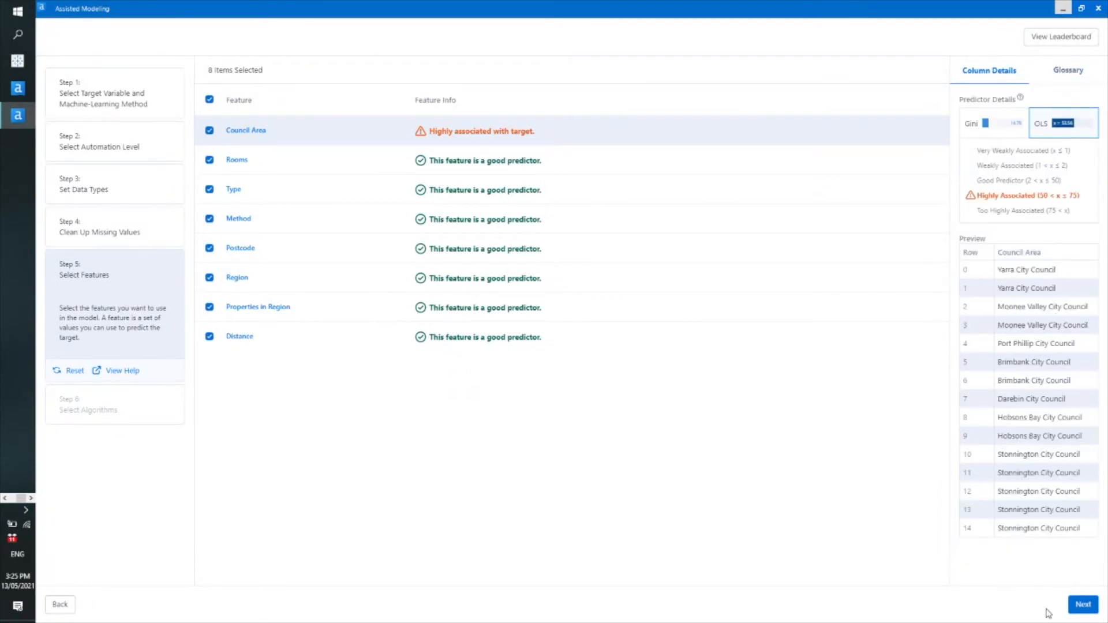
click(1082, 605)
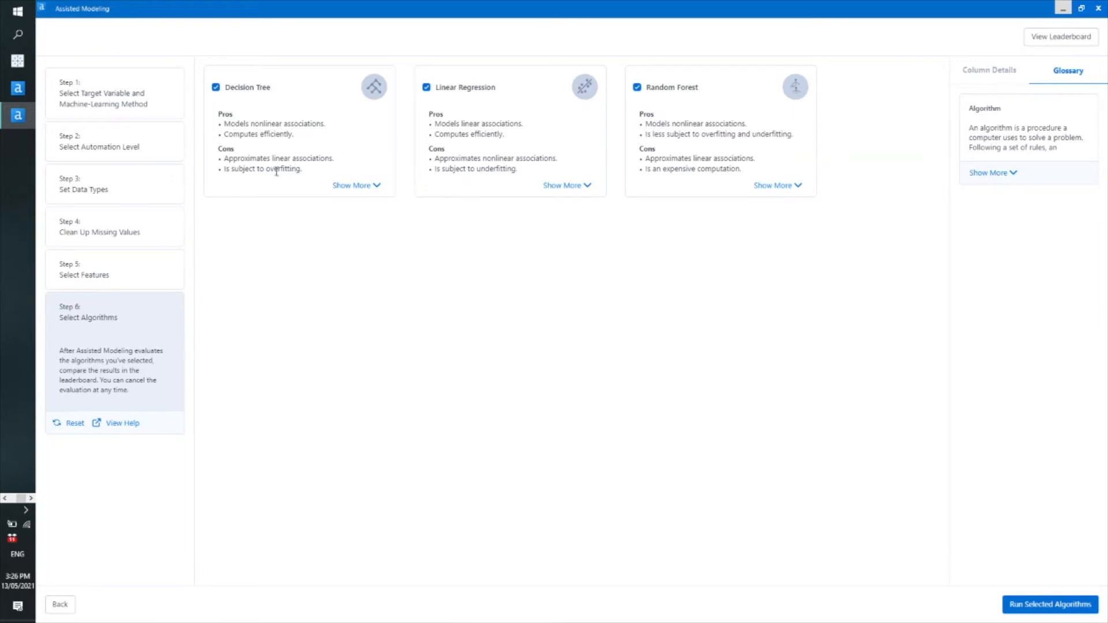
Step: Read the Decision Tree, Linear Regression and Random Forest definitions and run all three algorithms
click(358, 186)
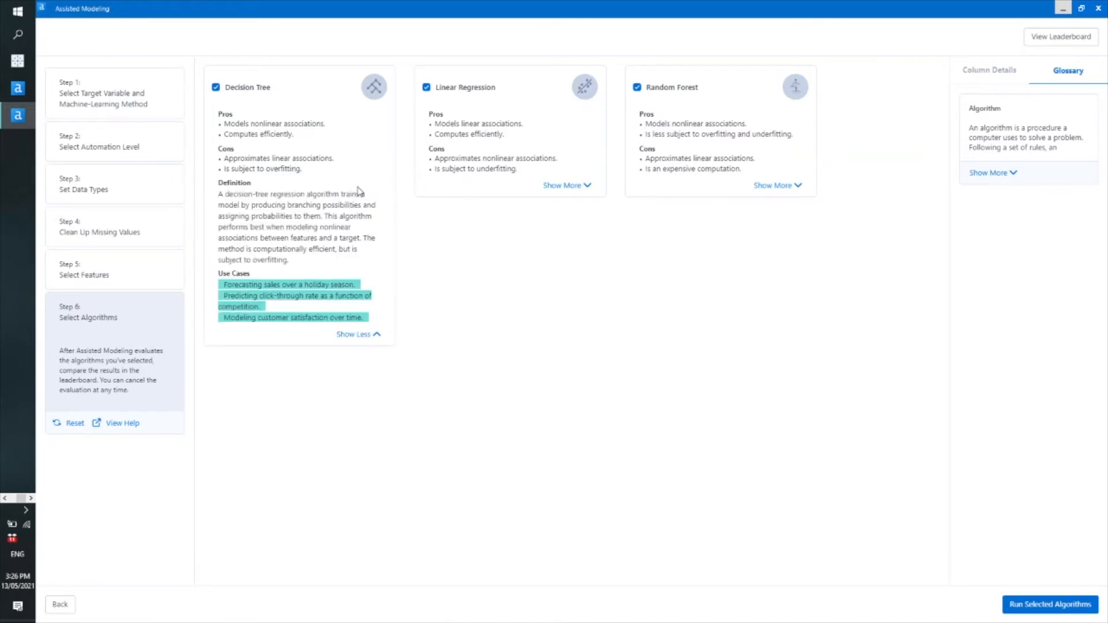
click(574, 186)
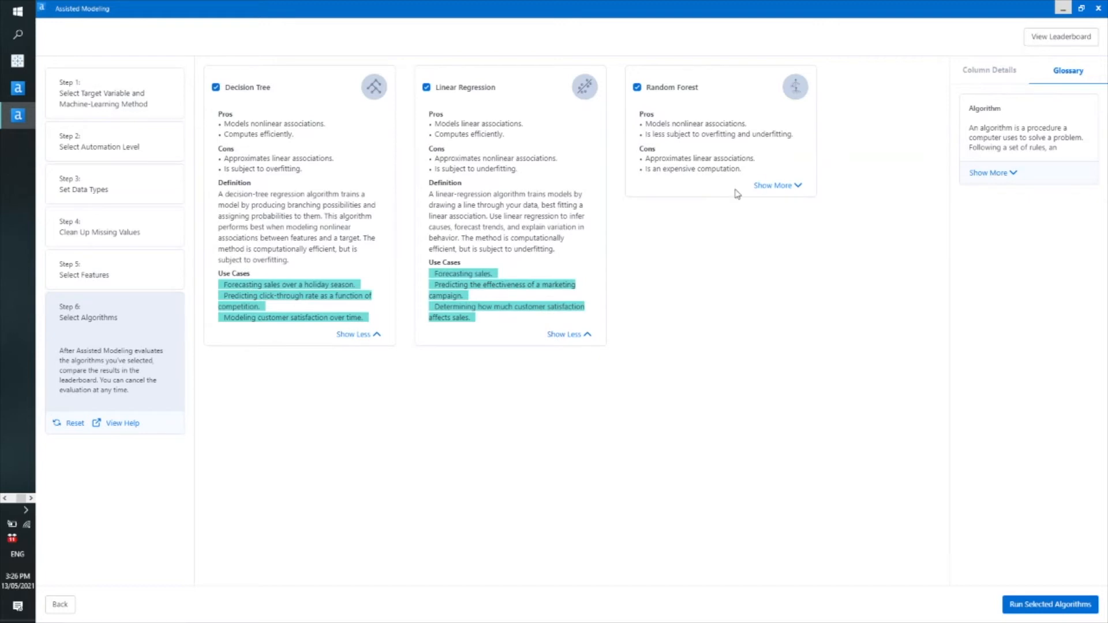
click(771, 186)
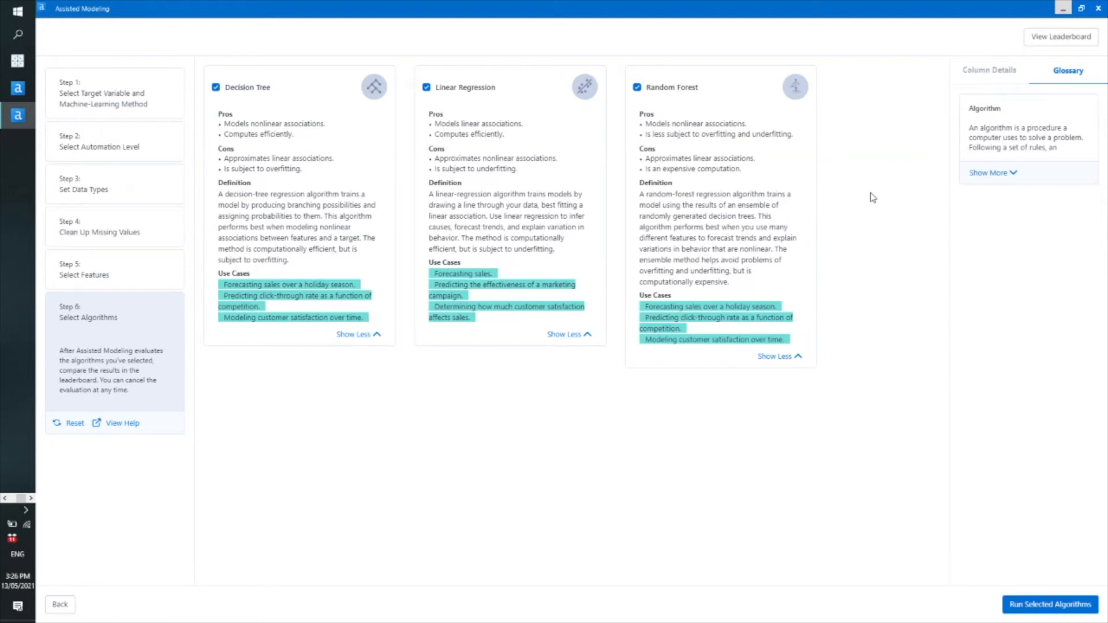
click(1047, 610)
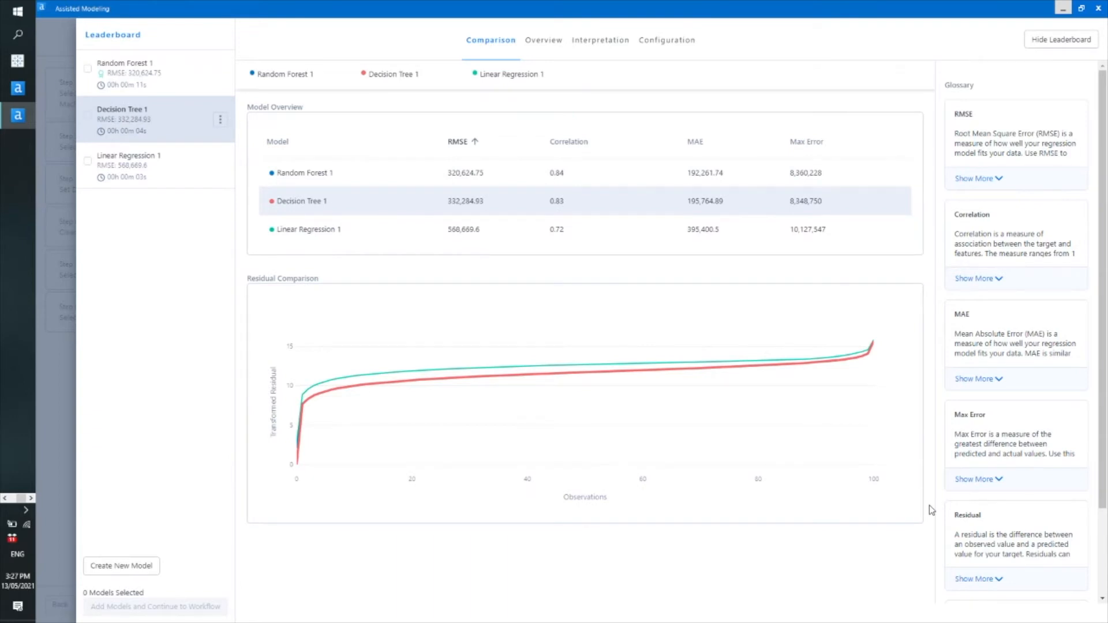
Step: Examine the Random Forest model's residual comparison, actual versus predicted plot and feature importance, including negligible features
mouse_move(557, 374)
click(366, 182)
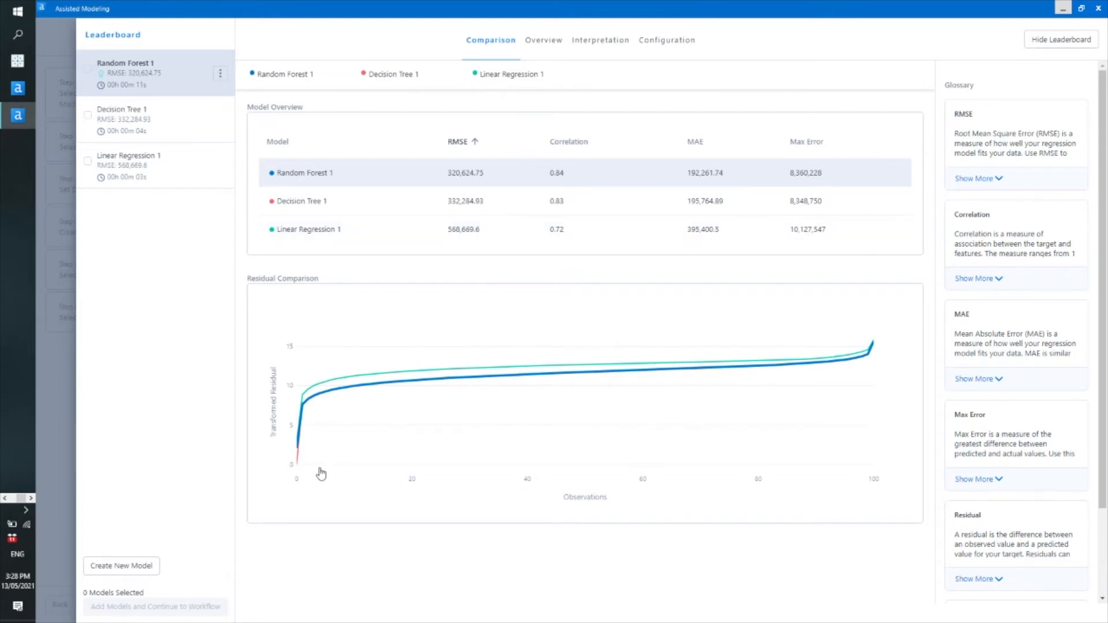
click(551, 53)
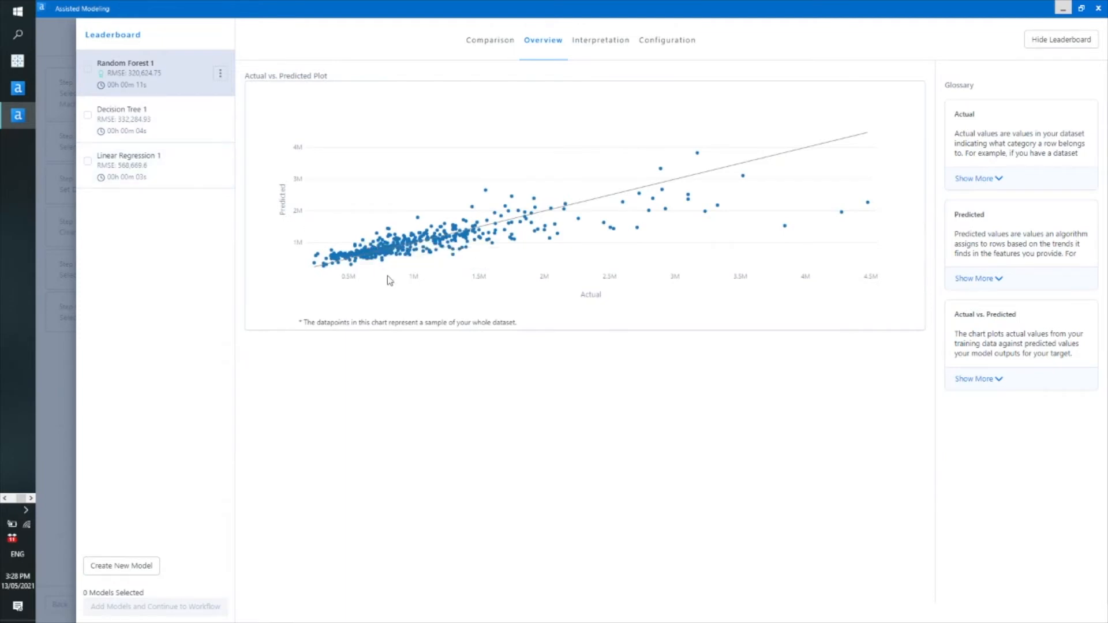
mouse_move(700, 160)
mouse_move(348, 268)
click(603, 41)
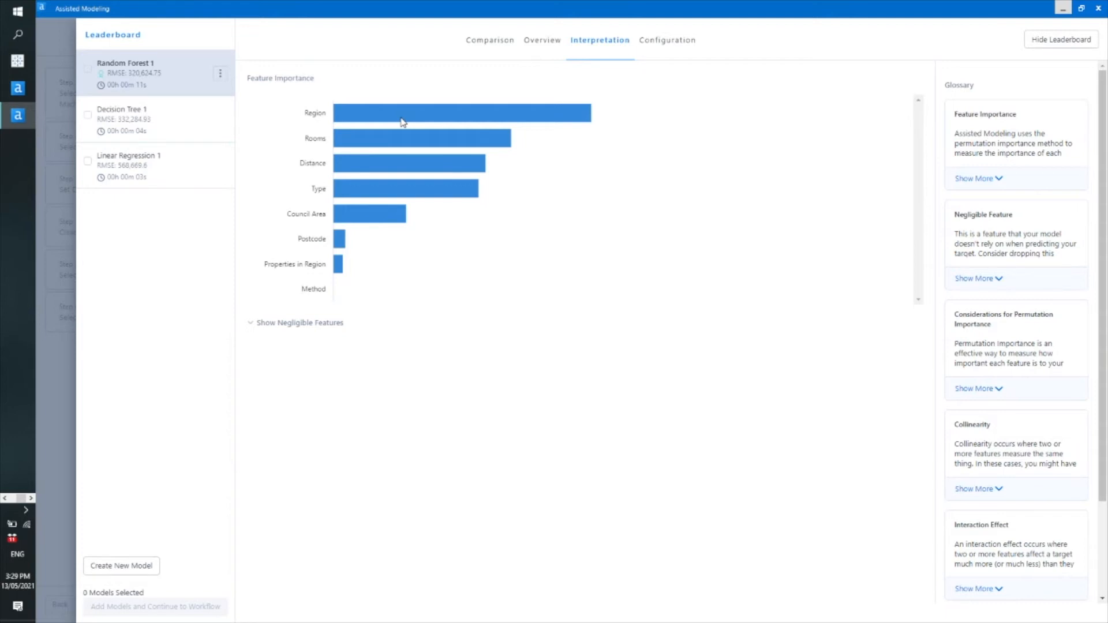
click(247, 324)
Step: Examine the Random Forest model's configuration: data types, missing values, features and algorithms
click(659, 43)
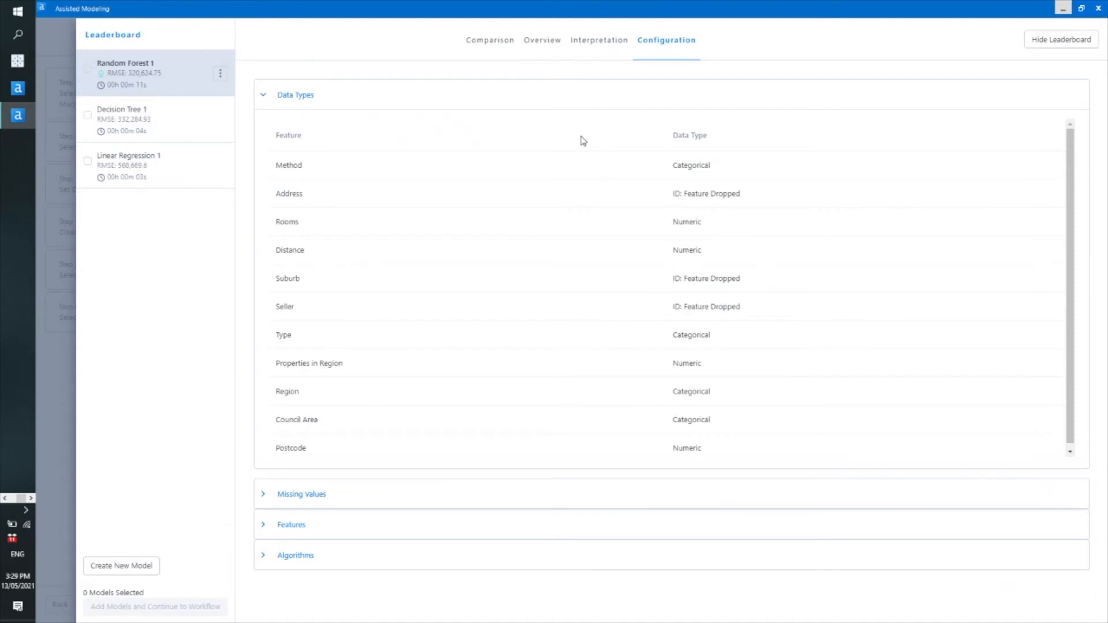
click(266, 495)
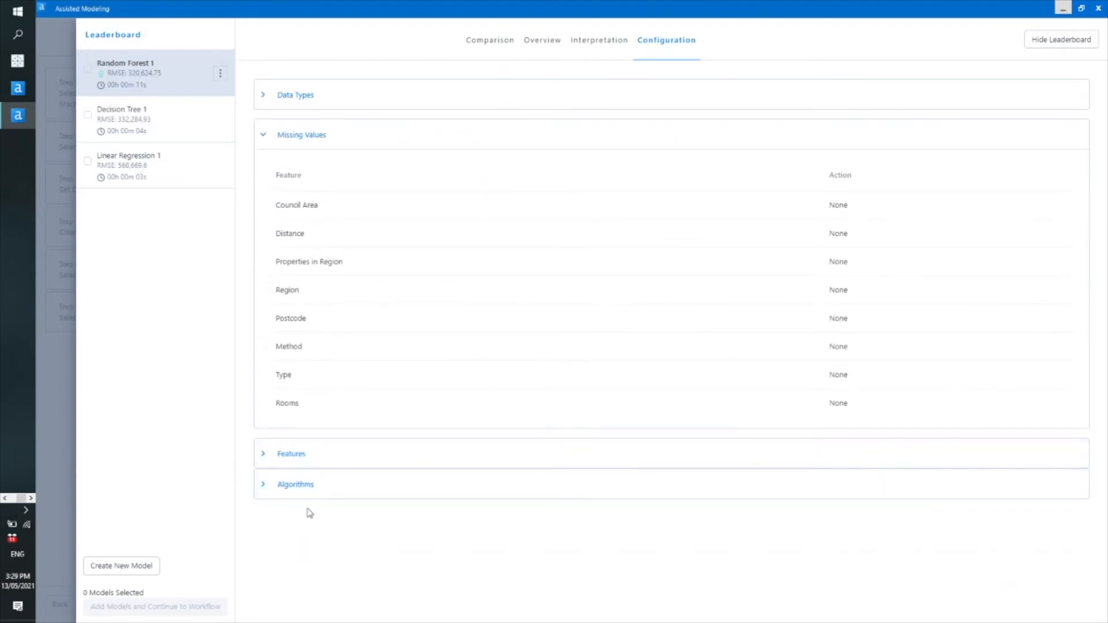
click(266, 455)
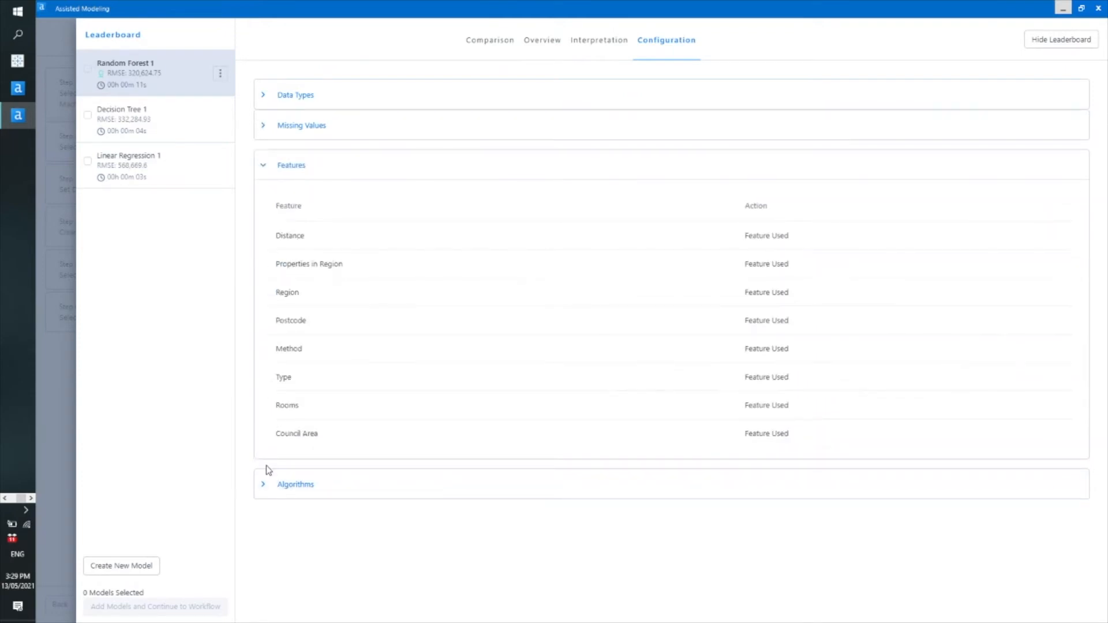
click(265, 488)
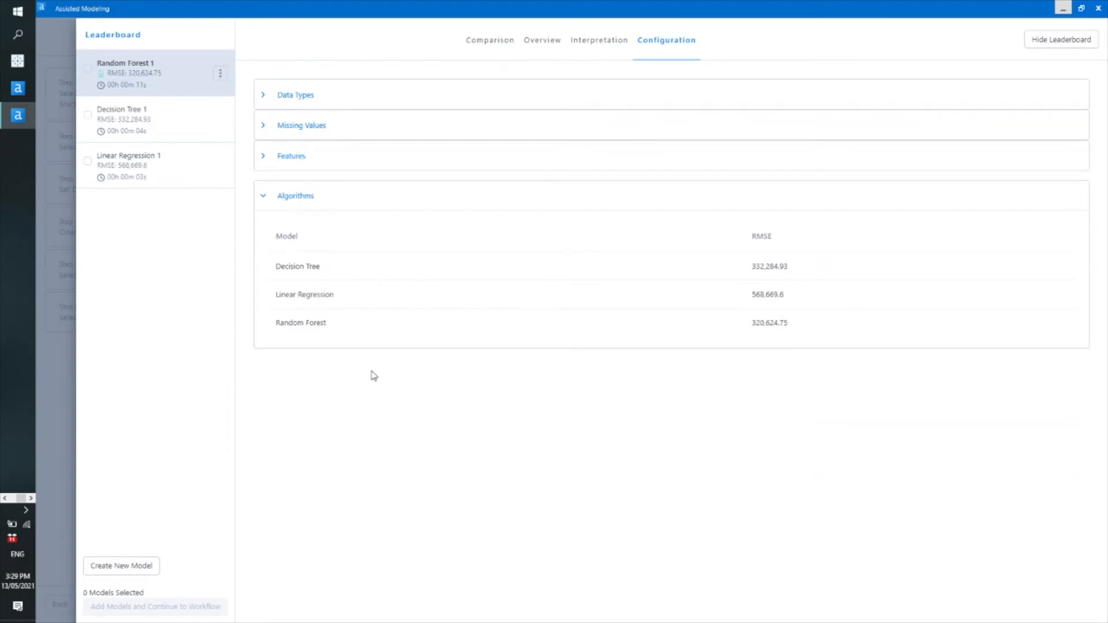
Step: Return to the model comparison, select the Random Forest model on the leaderboard and add it to the workflow
click(500, 52)
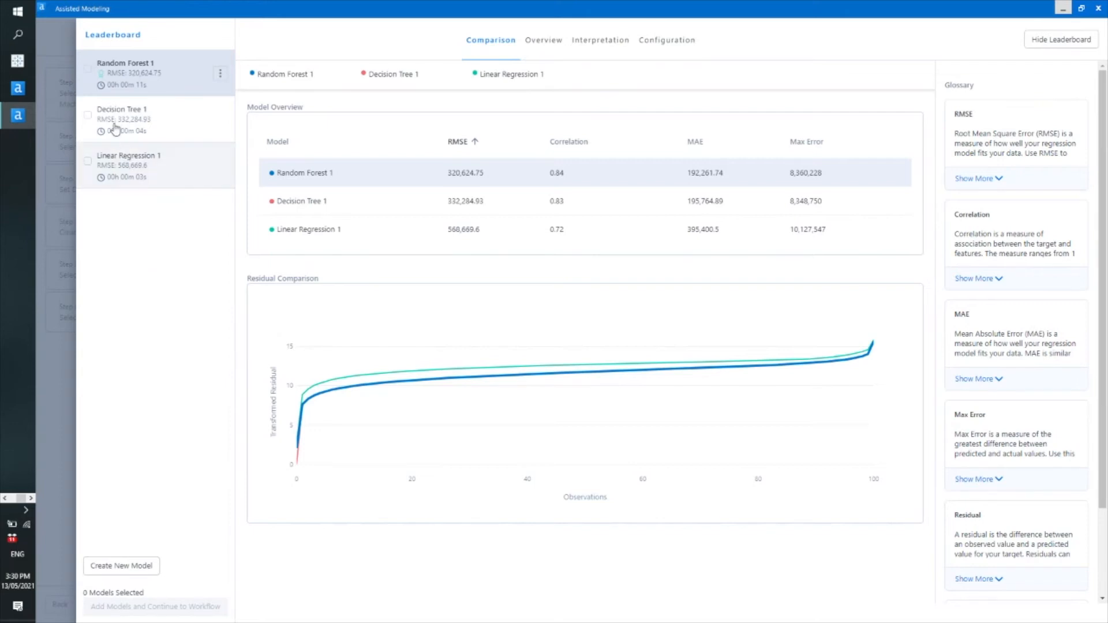
click(87, 69)
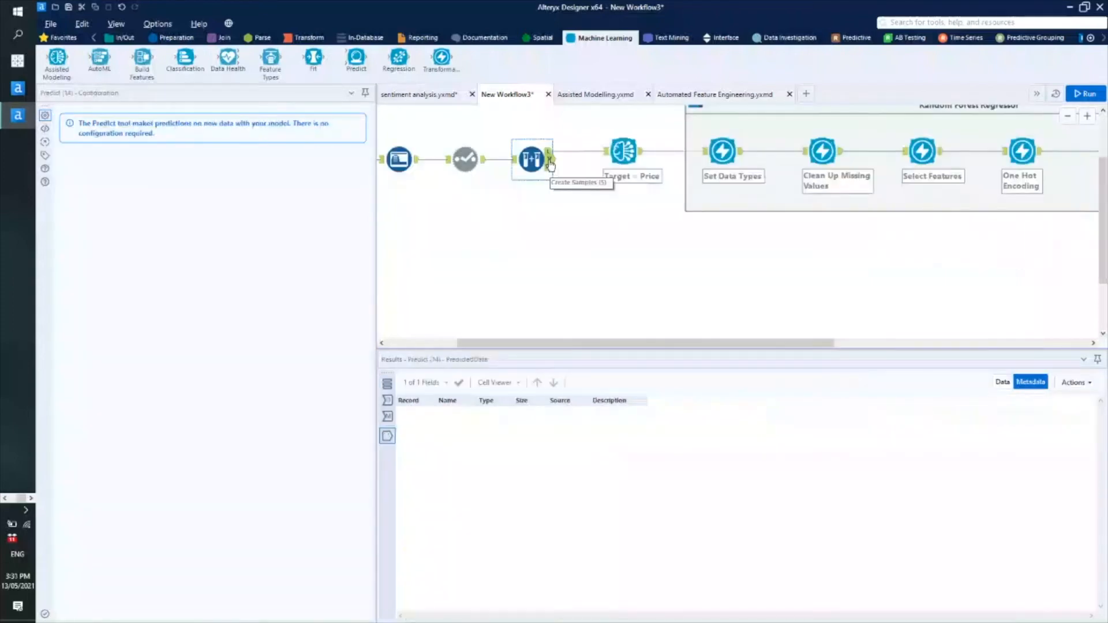
Step: Connect the middle output of the Create Samples tool to Predict Values and add a Browse tool after the prediction
drag(549, 161, 947, 209)
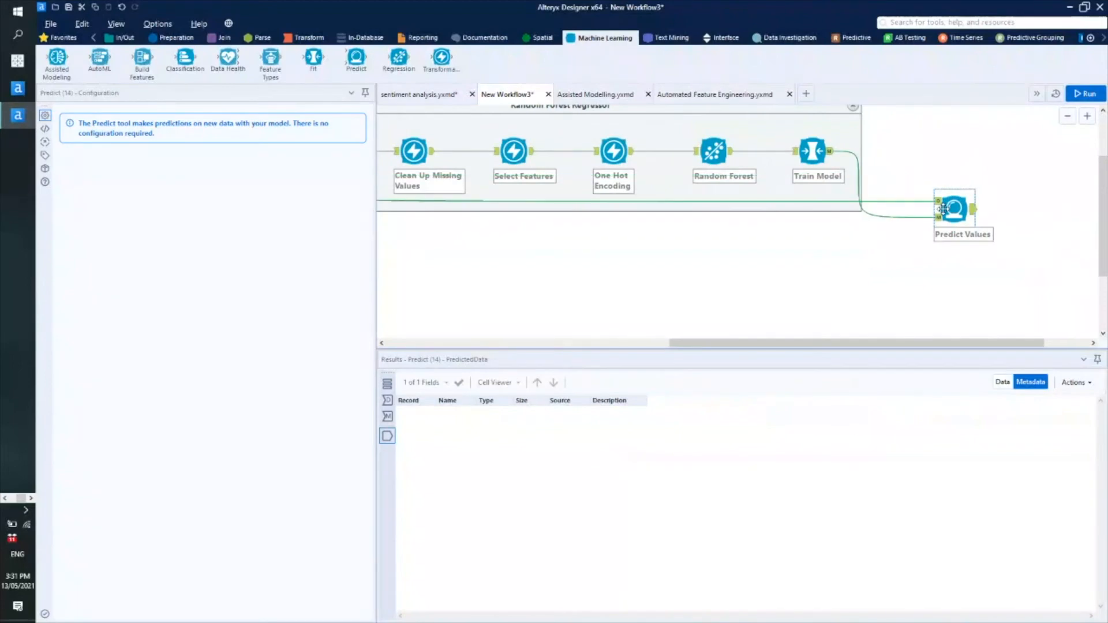
right_click(950, 208)
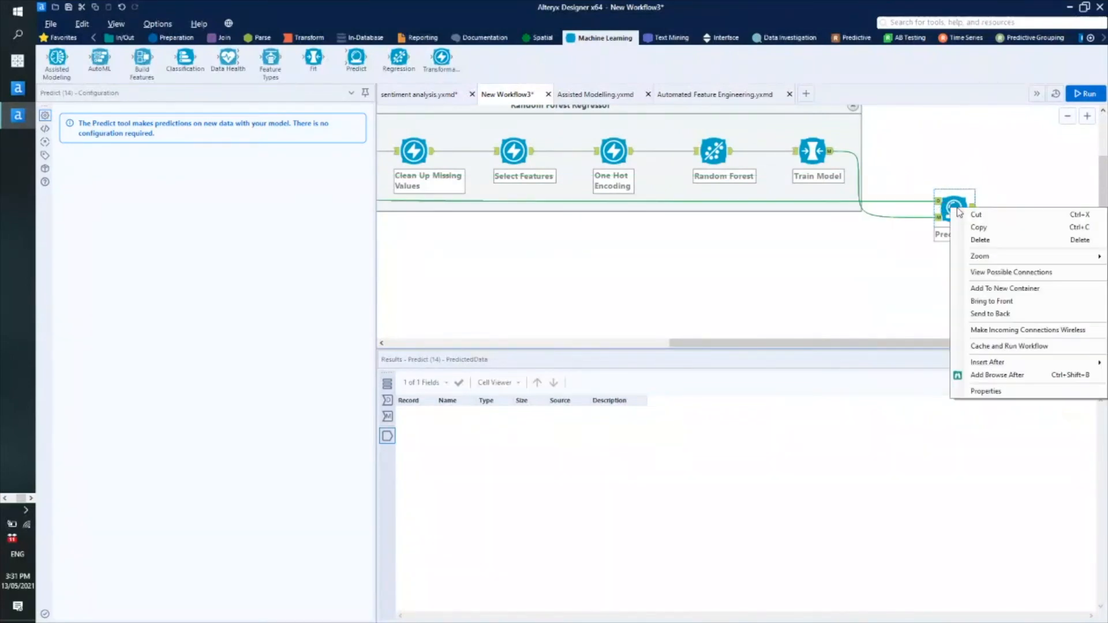
click(1010, 376)
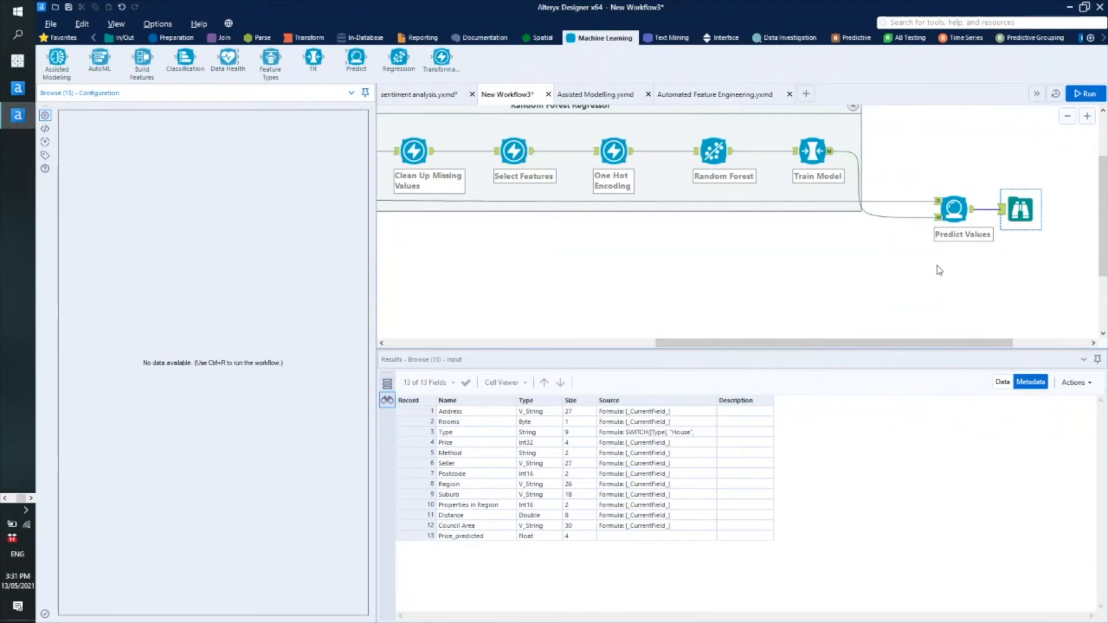
click(846, 40)
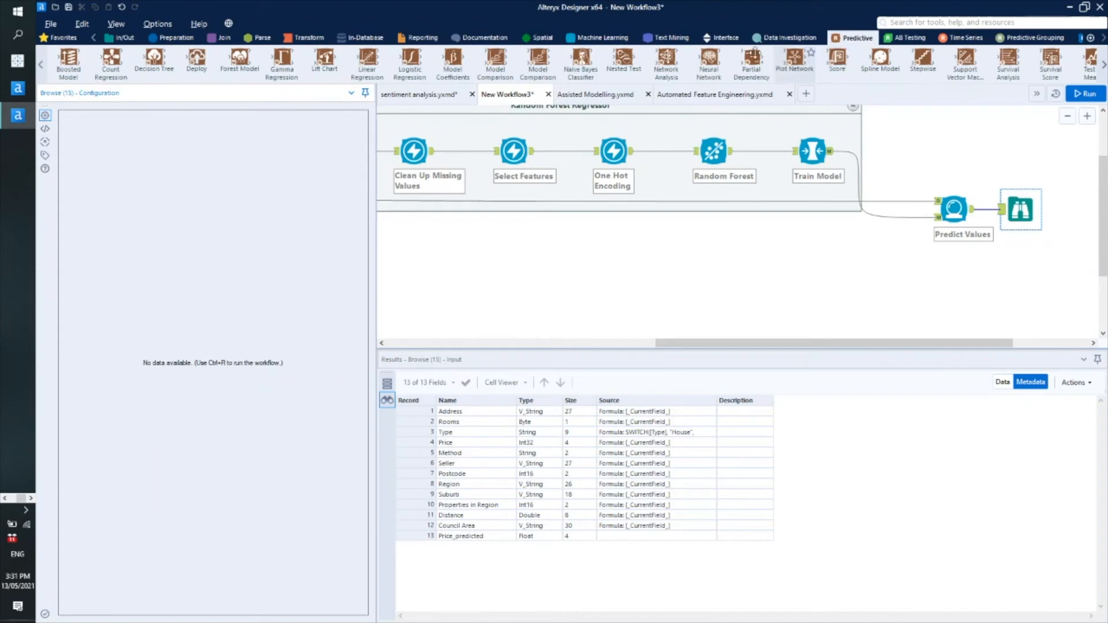
click(617, 39)
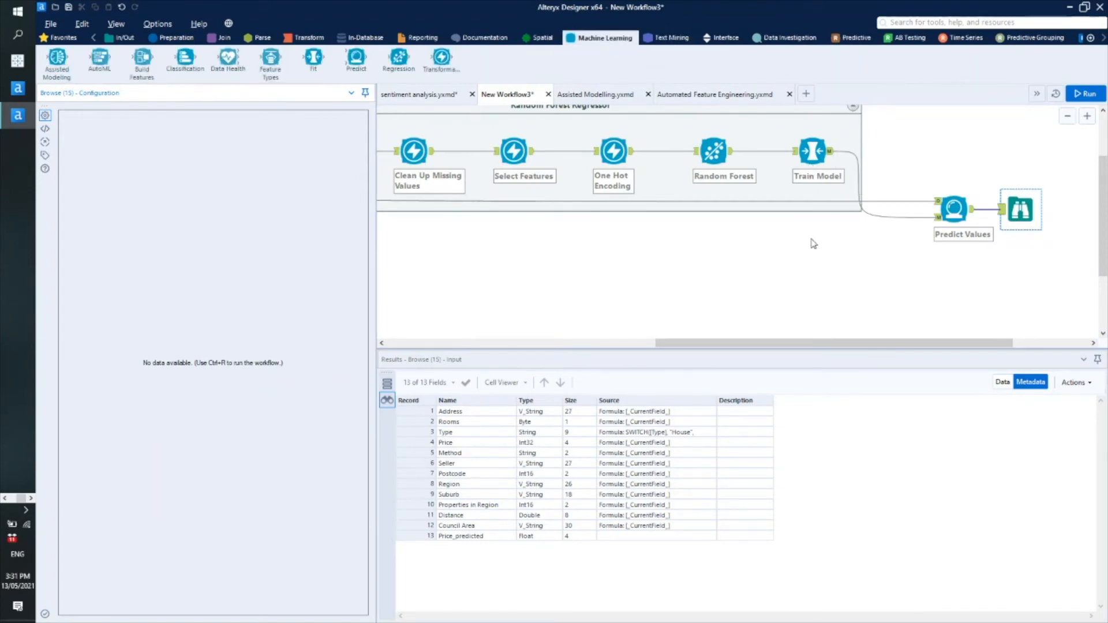
Step: Run the workflow and show the Browse tool's output as data records
scroll(810, 243, down, 3)
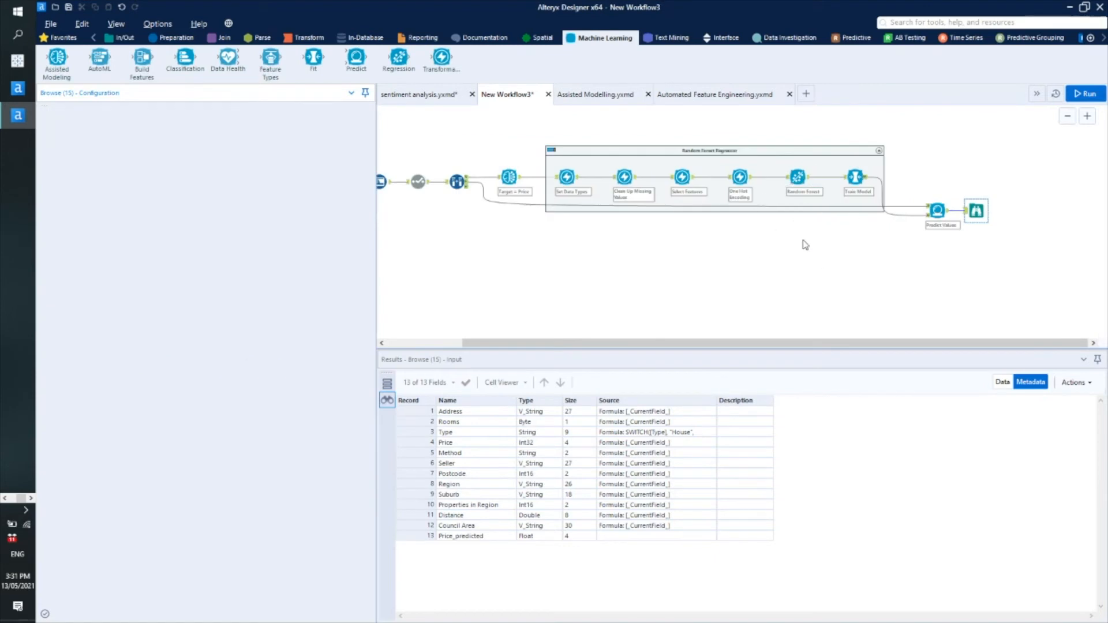
key(ctrl+r)
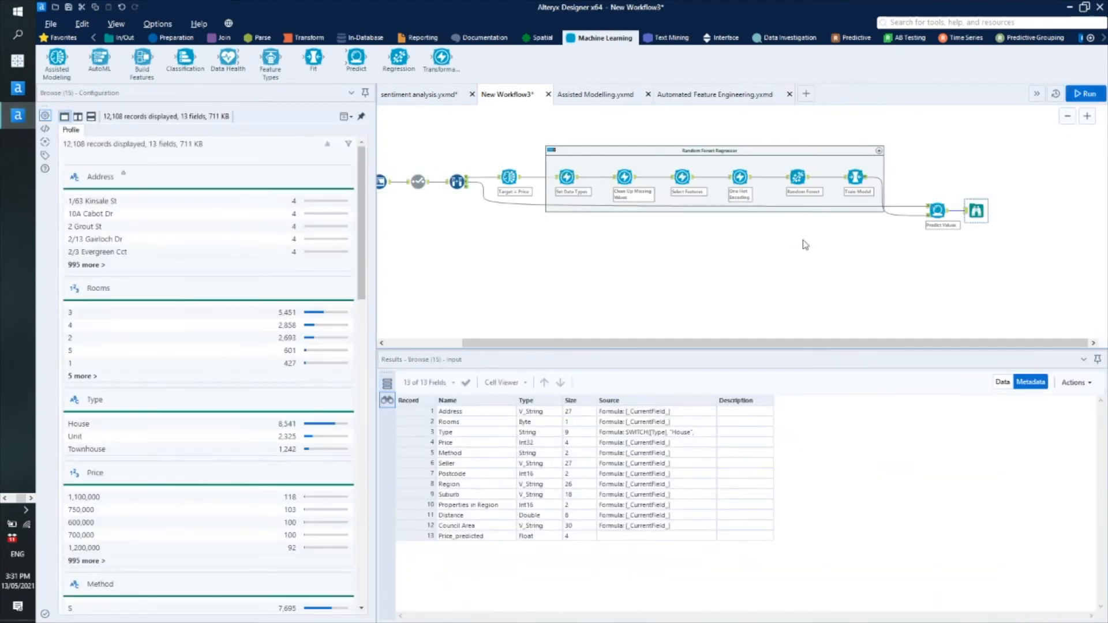
click(1003, 383)
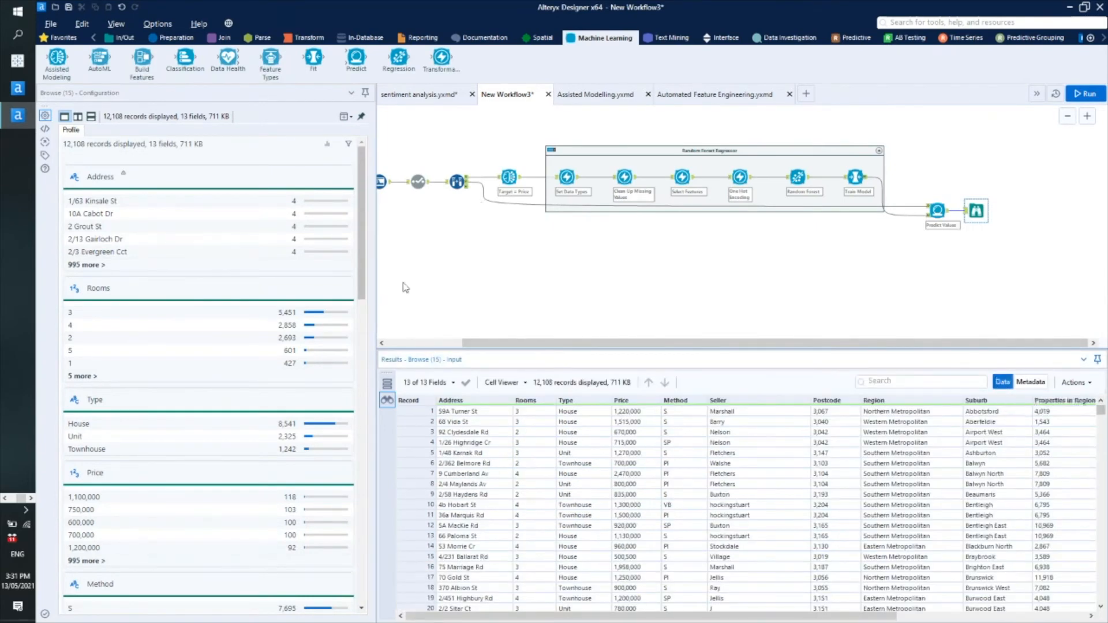
Step: Enlarge the results area and limit the displayed fields to Address, Price and Price_predicted
drag(376, 296, 137, 294)
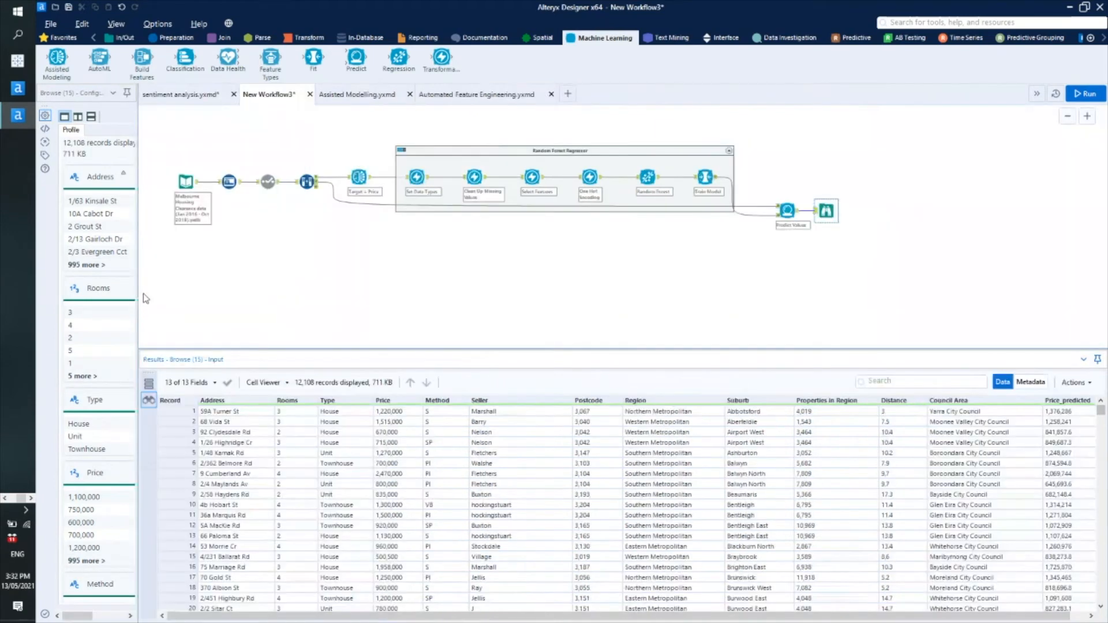
click(176, 384)
click(227, 382)
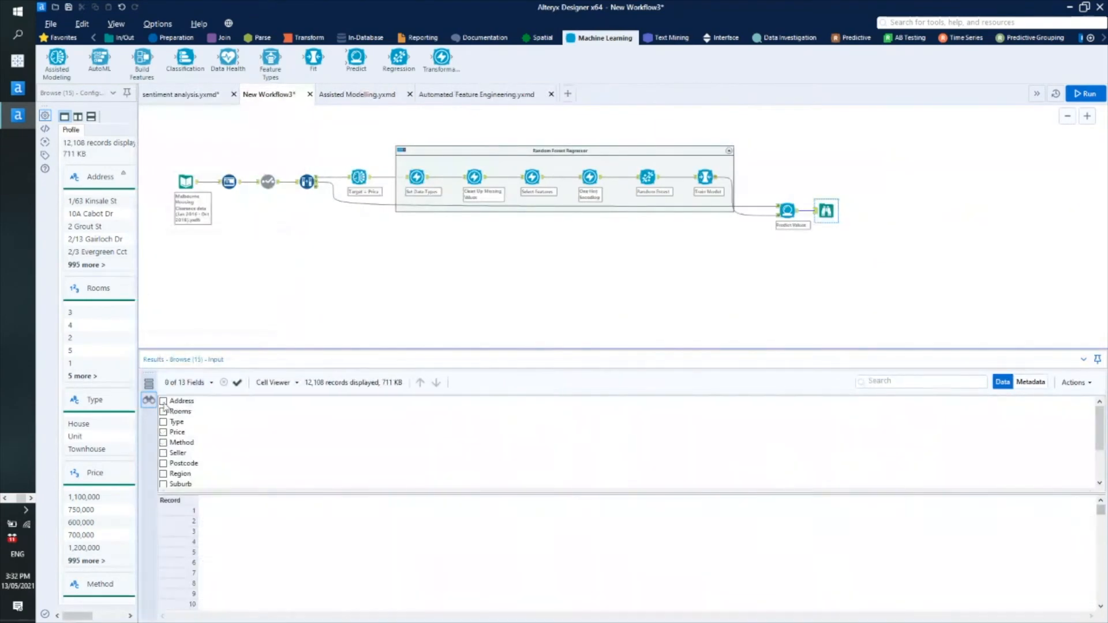
click(164, 402)
click(164, 432)
drag(199, 349, 207, 228)
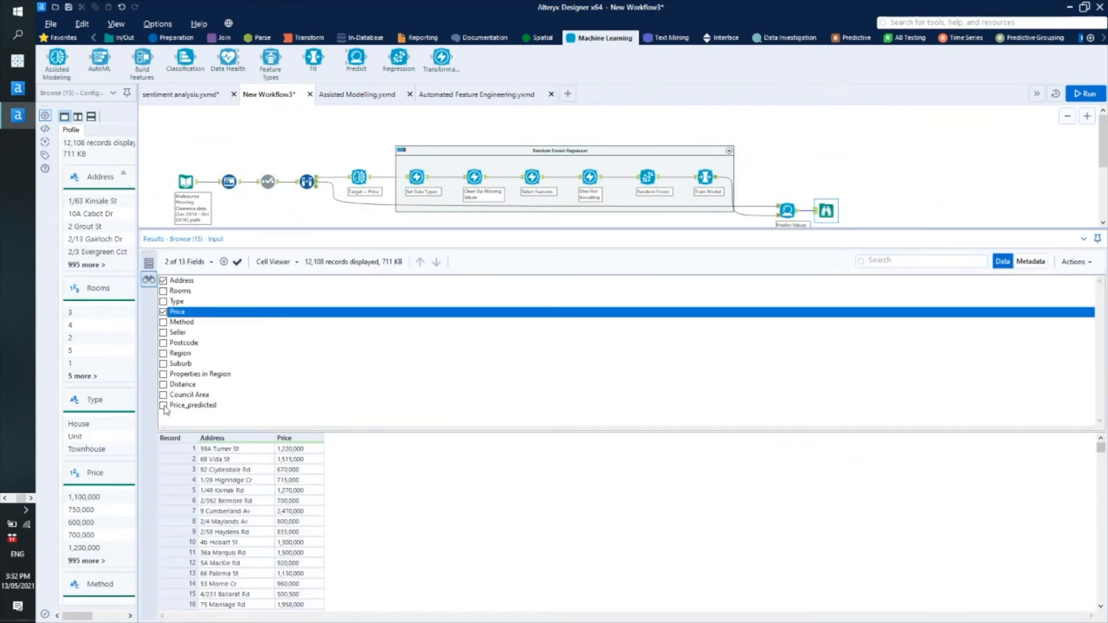
click(164, 406)
click(176, 262)
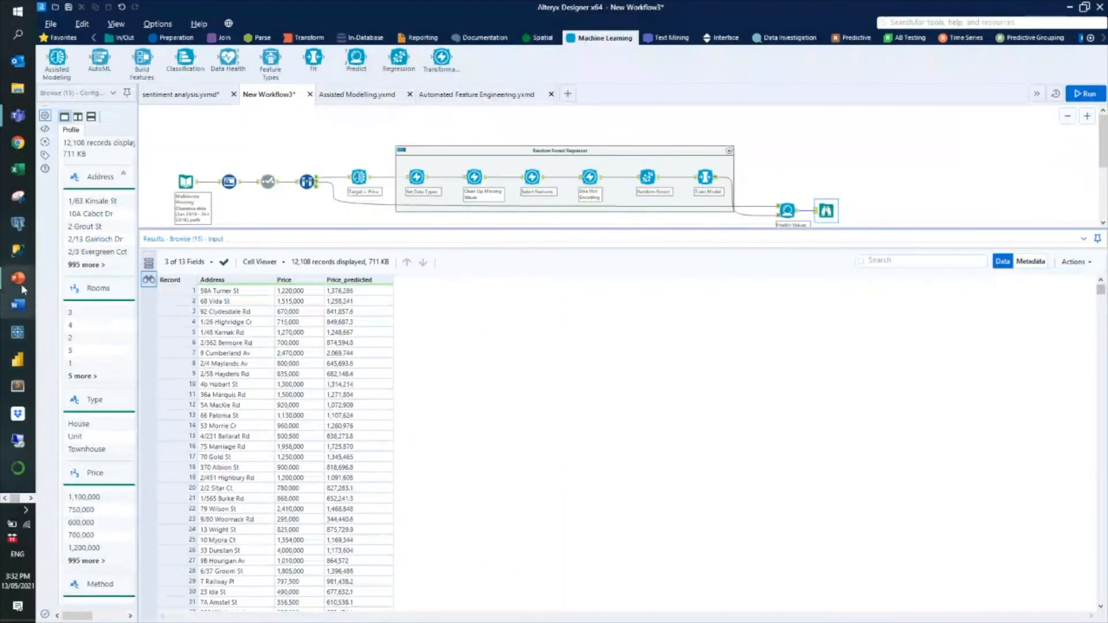
Step: Switch to the PowerPoint presentation and show slide 8 on Manual Feature Engineering
click(22, 282)
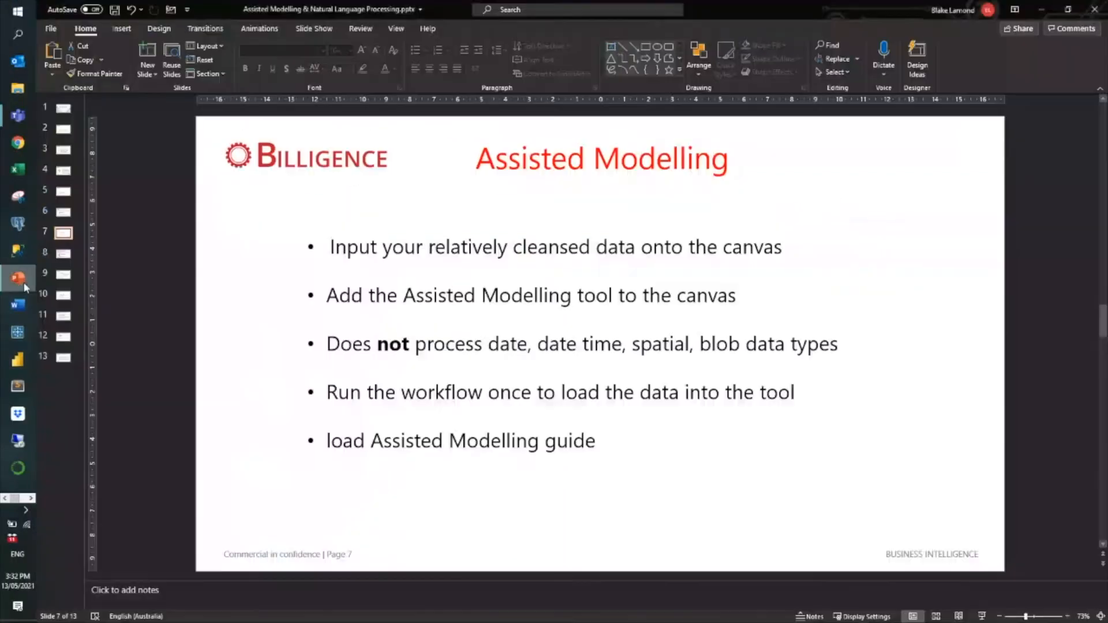
click(64, 253)
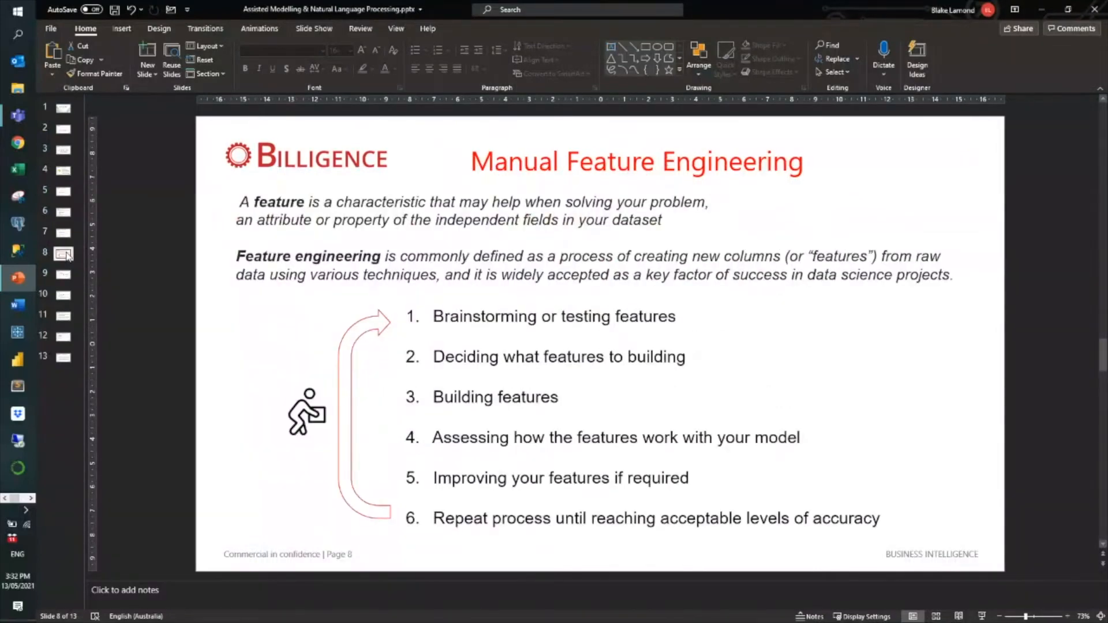
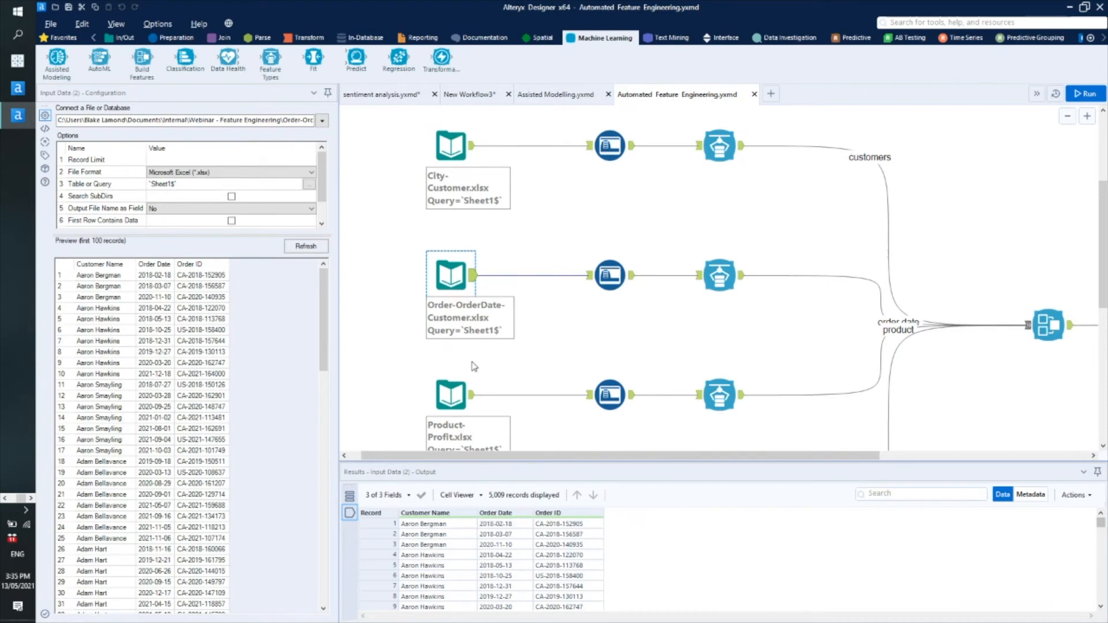
Step: Examine the fields and records of the Product-Profit and Order-Product-Quantity inputs in the Automated Feature Engineering workflow
scroll(474, 365, down, 2)
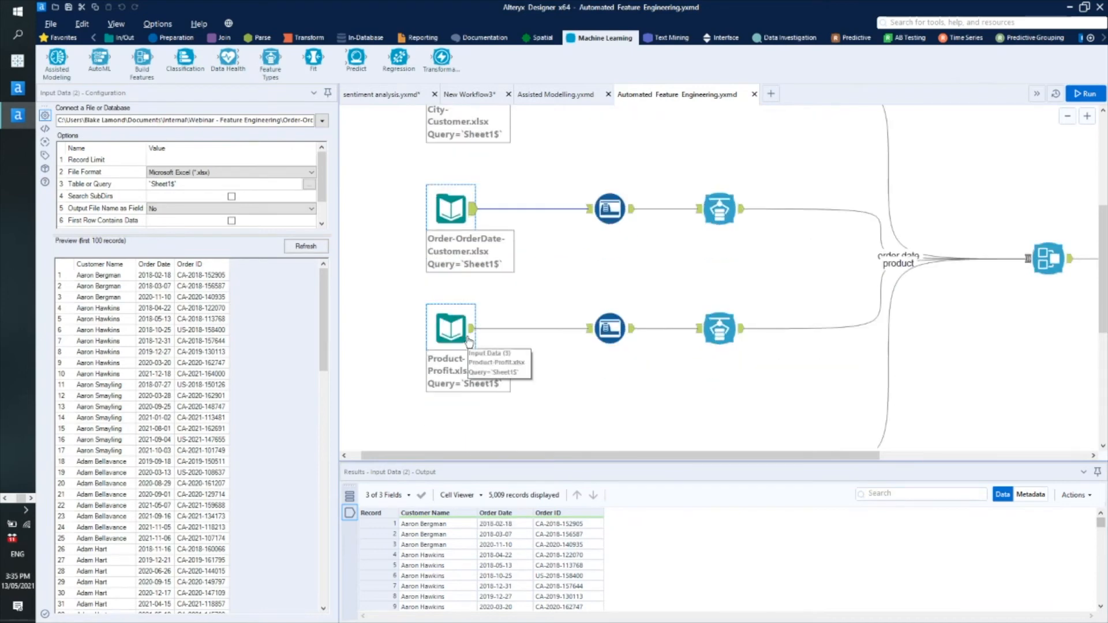
click(468, 338)
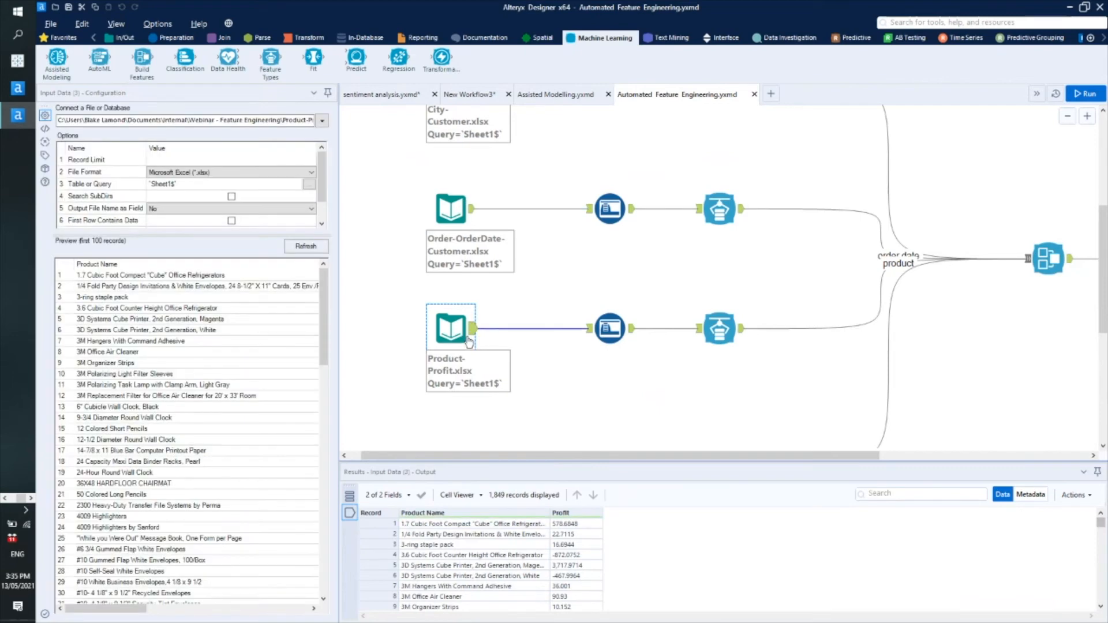
scroll(468, 342, down, 1)
scroll(469, 342, down, 1)
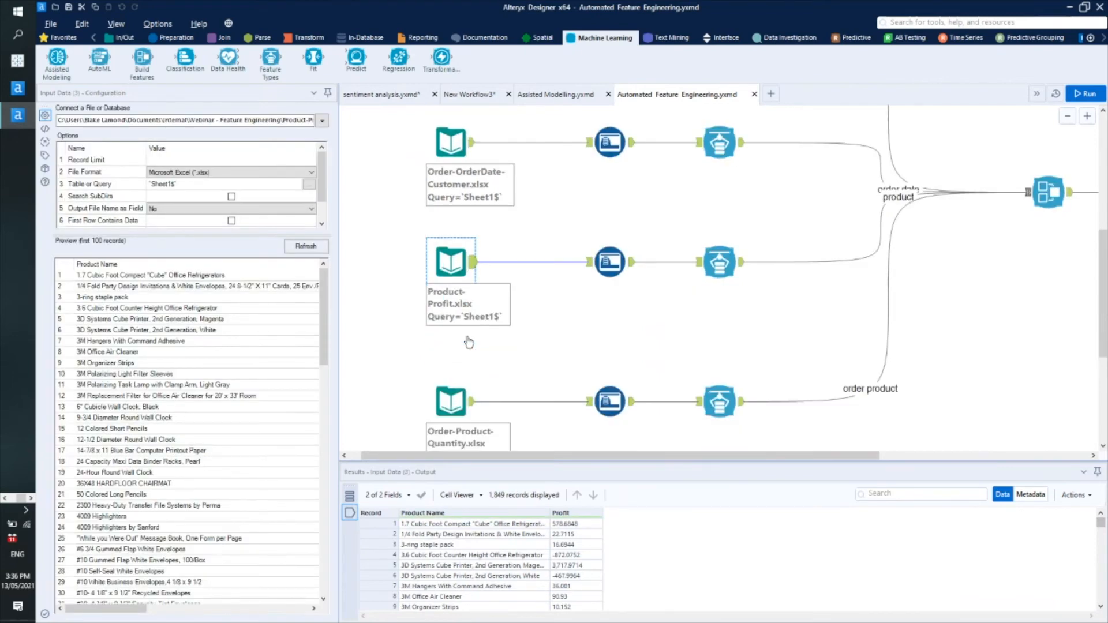
scroll(468, 343, down, 2)
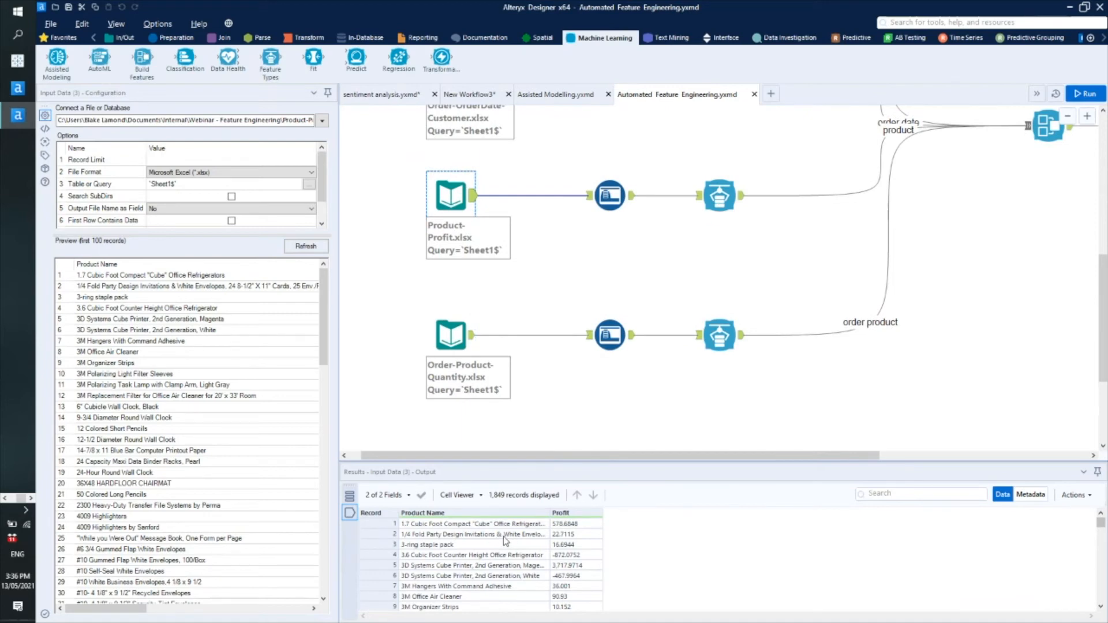
click(461, 336)
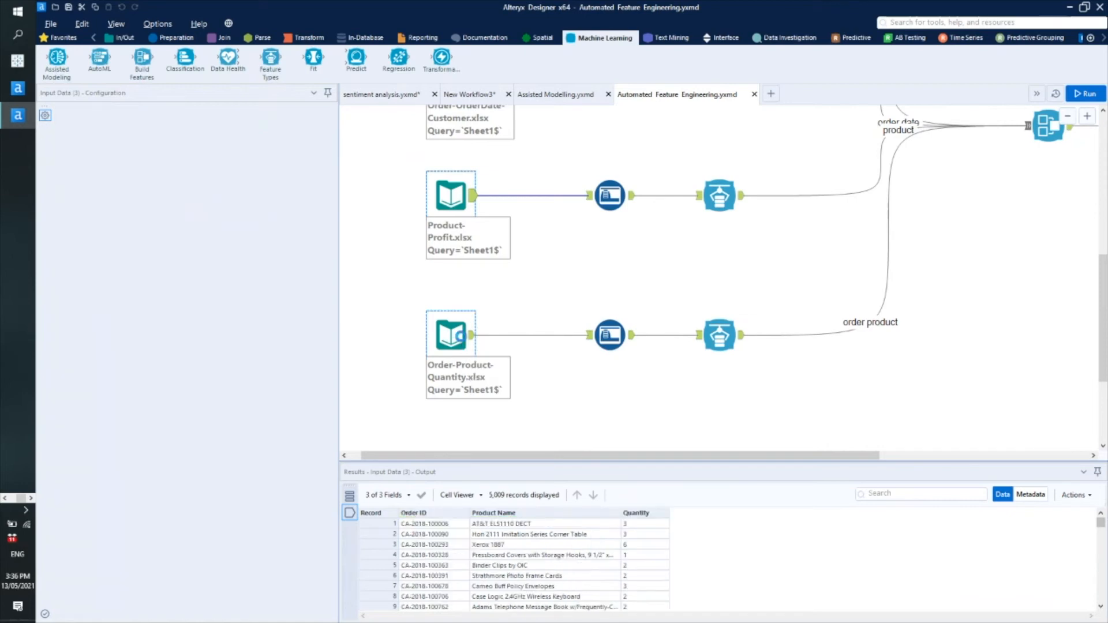
click(462, 341)
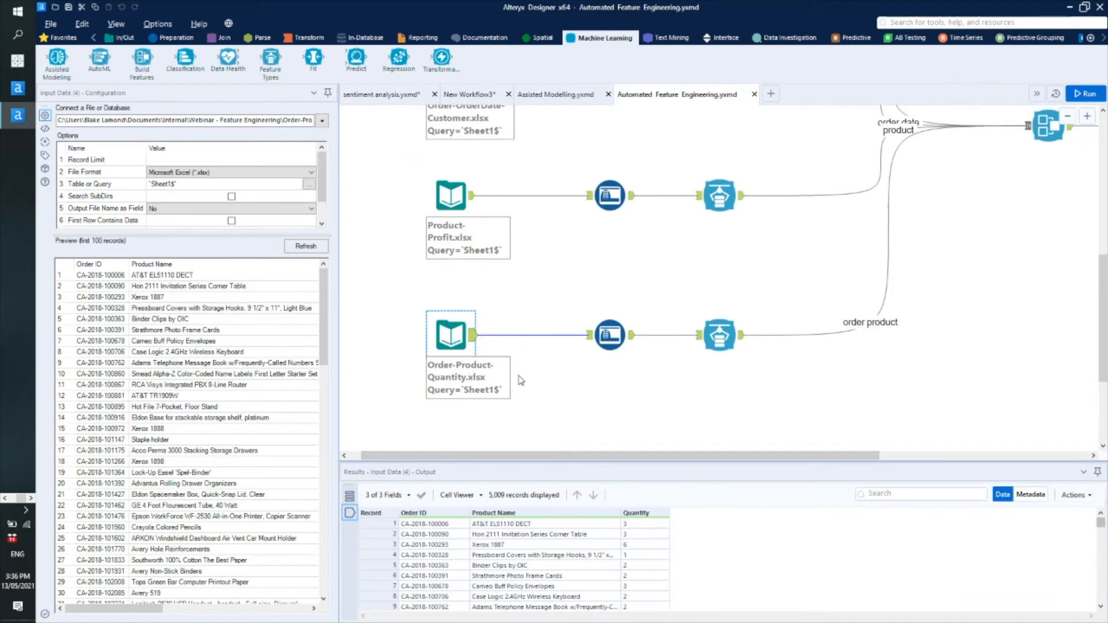
scroll(554, 300, down, 2)
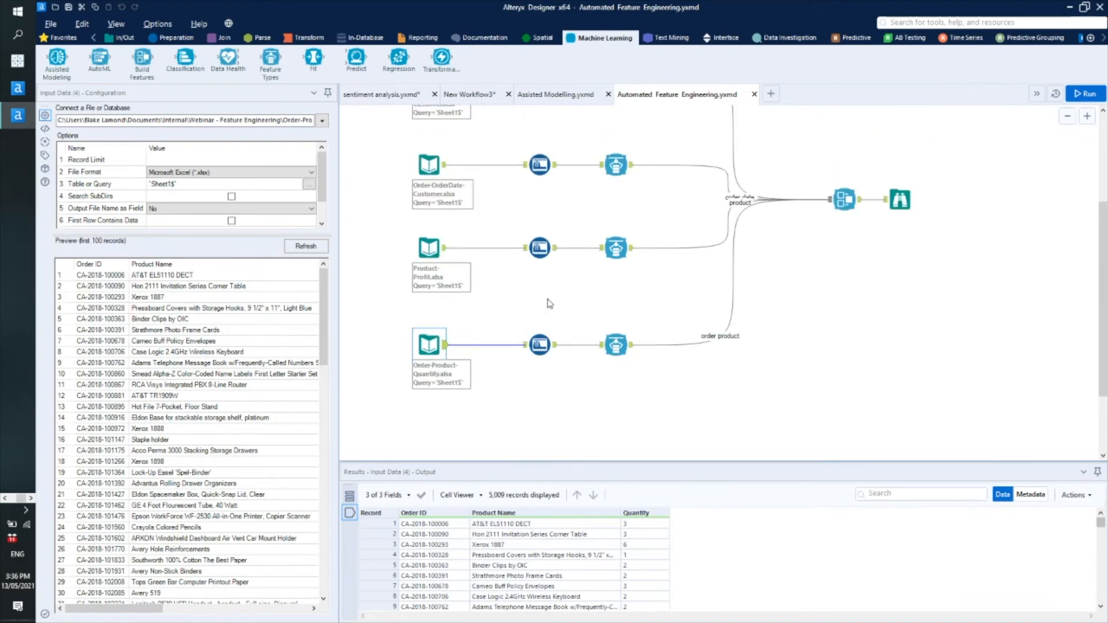
Step: Examine the customer branch's Auto Field and Feature Types settings and the order date branch's Feature Types settings, widening the configuration area
scroll(550, 304, up, 2)
click(539, 190)
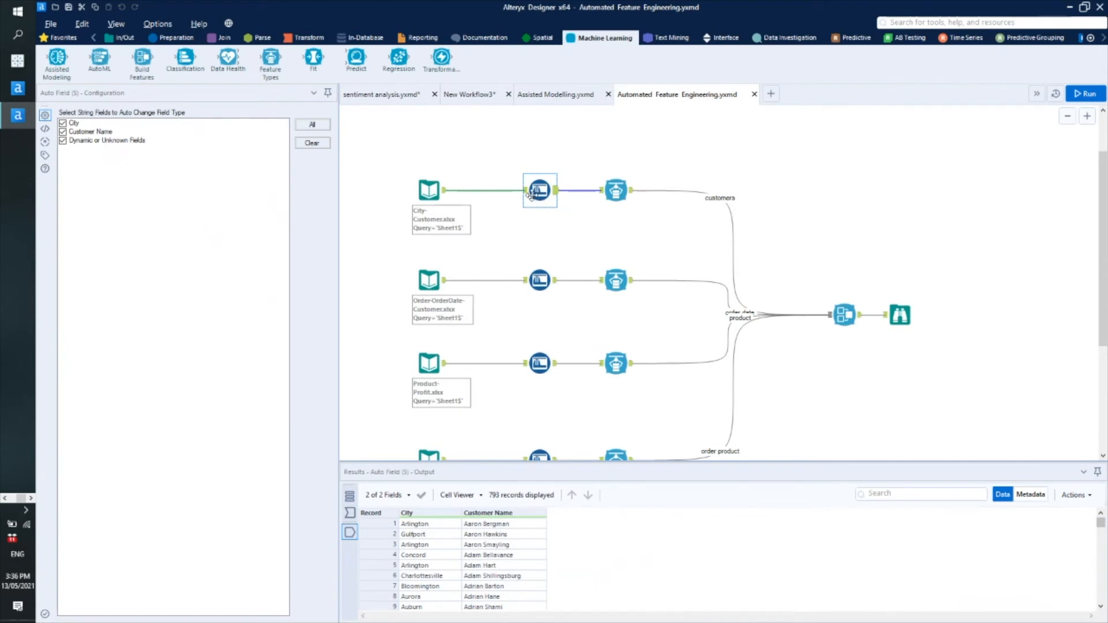
ctrl+click(605, 193)
click(615, 191)
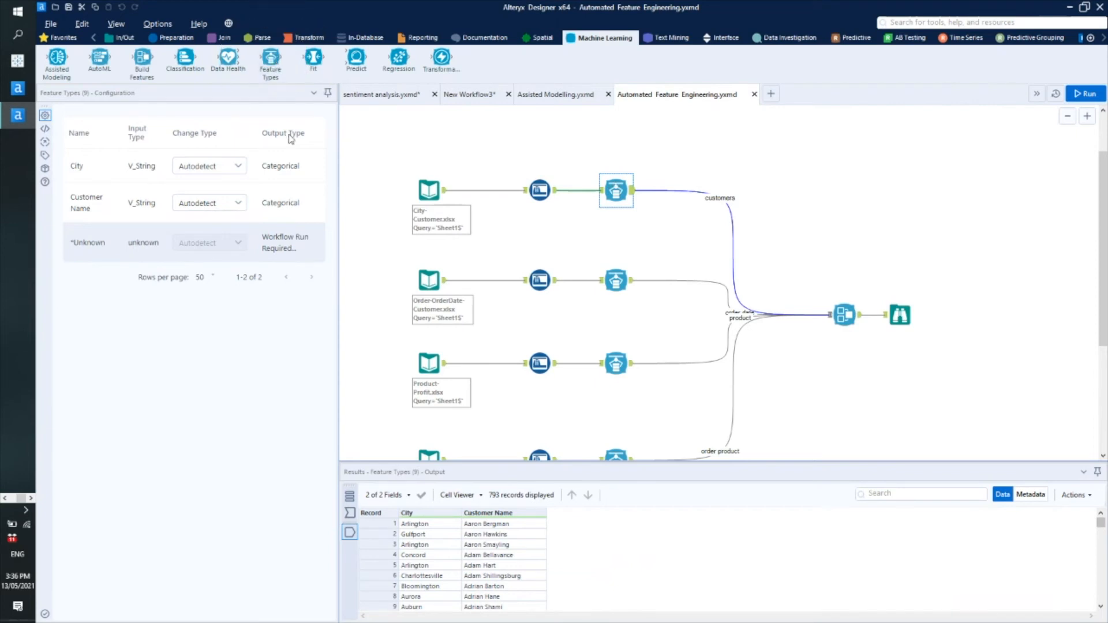
drag(336, 180, 415, 178)
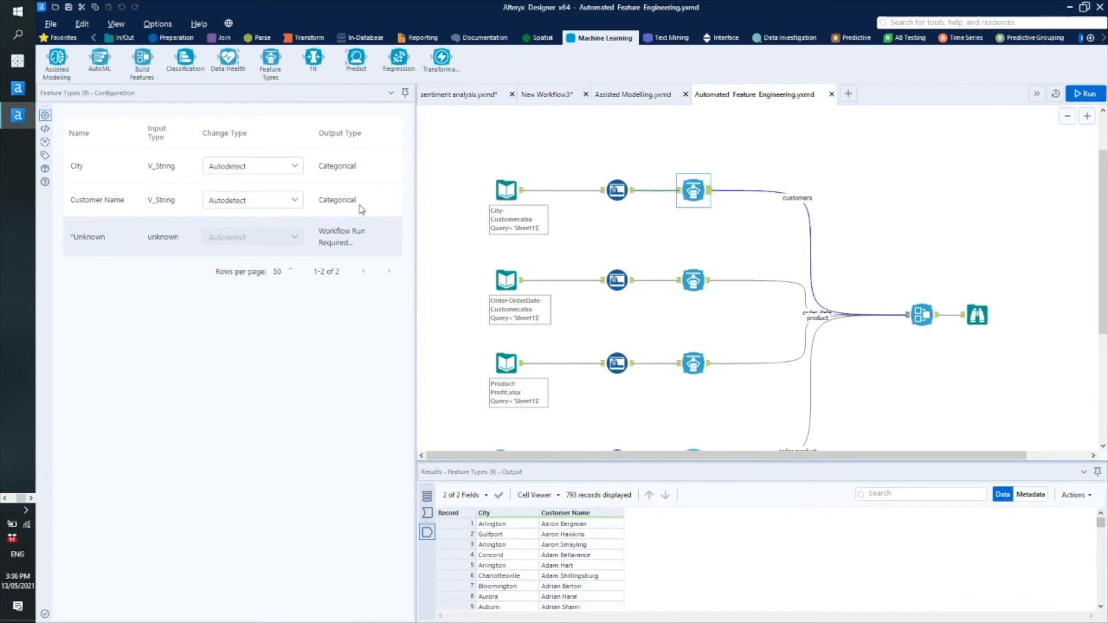
click(692, 282)
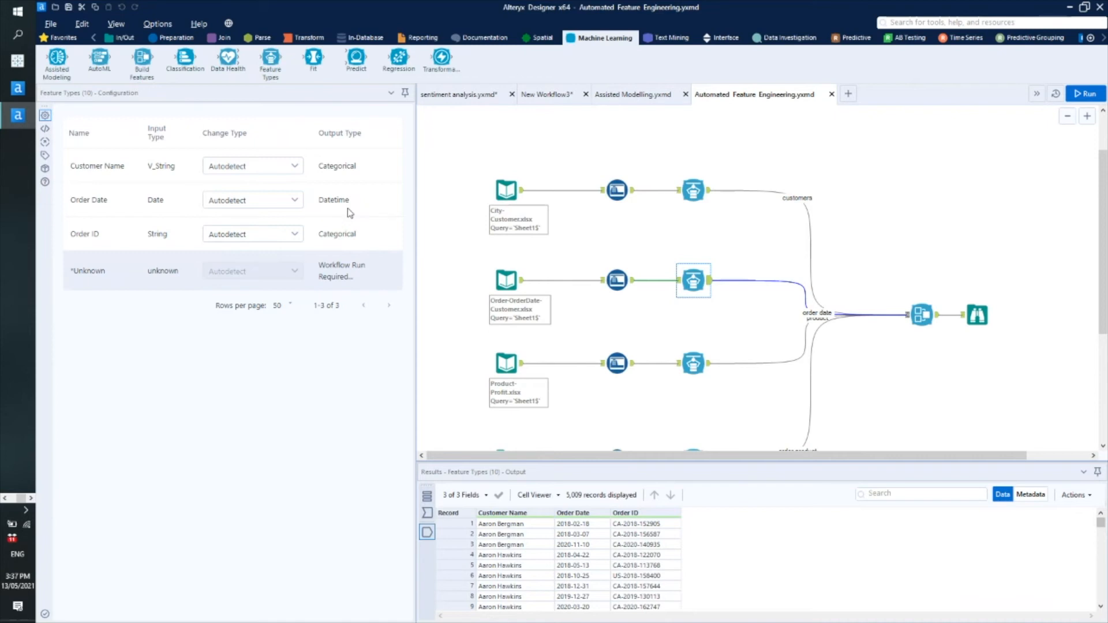
Step: Review the feature types available for Order Date and keep Autodetect selected
click(296, 200)
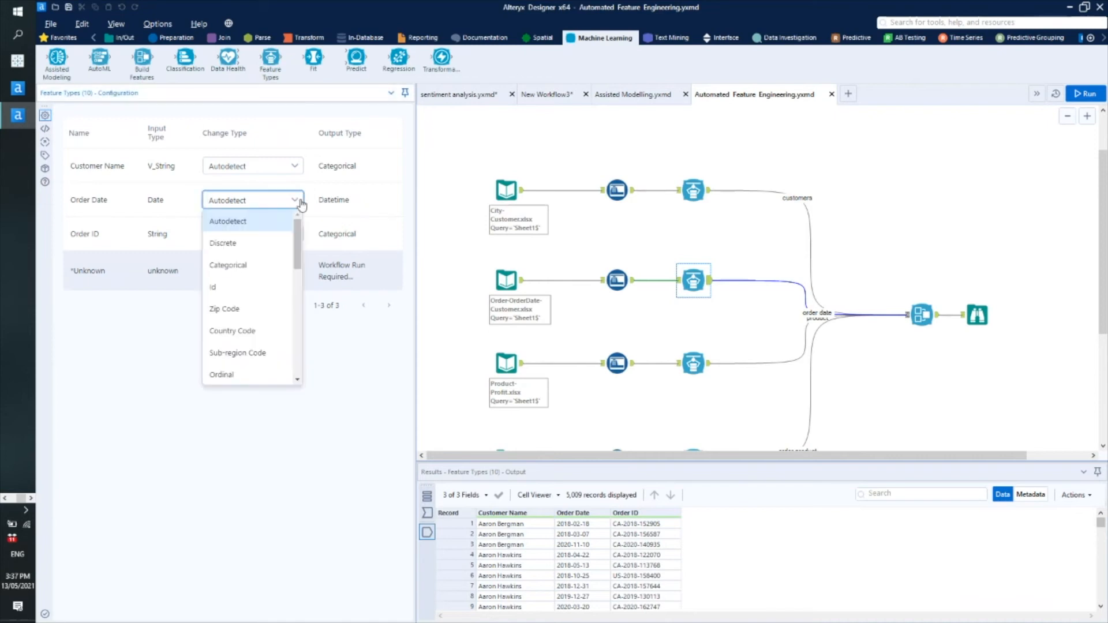
drag(300, 225, 297, 347)
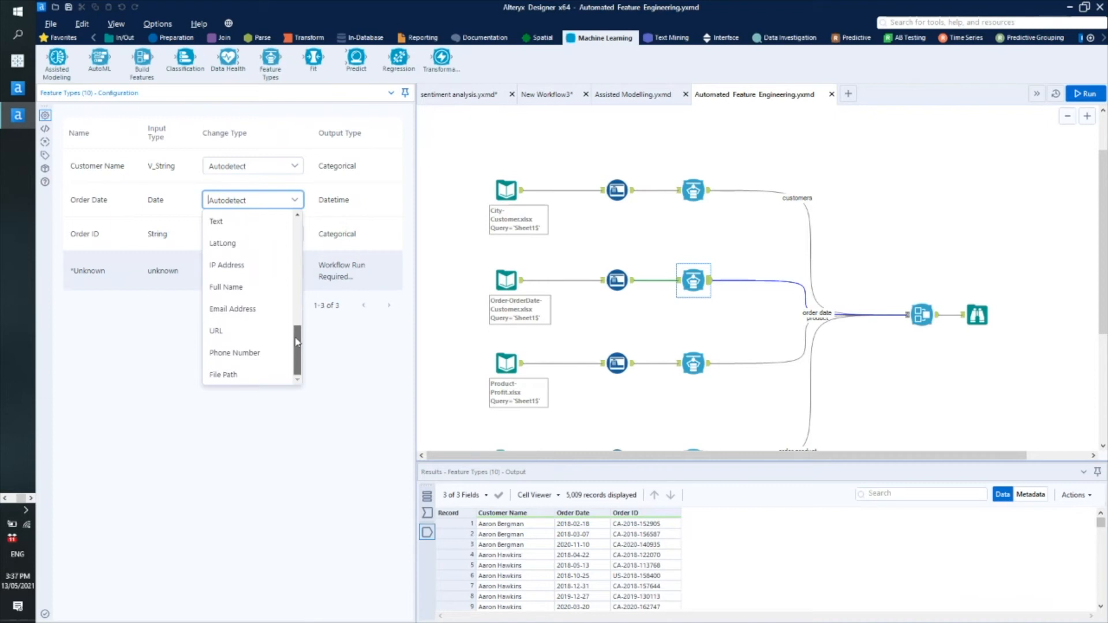
drag(297, 341, 298, 226)
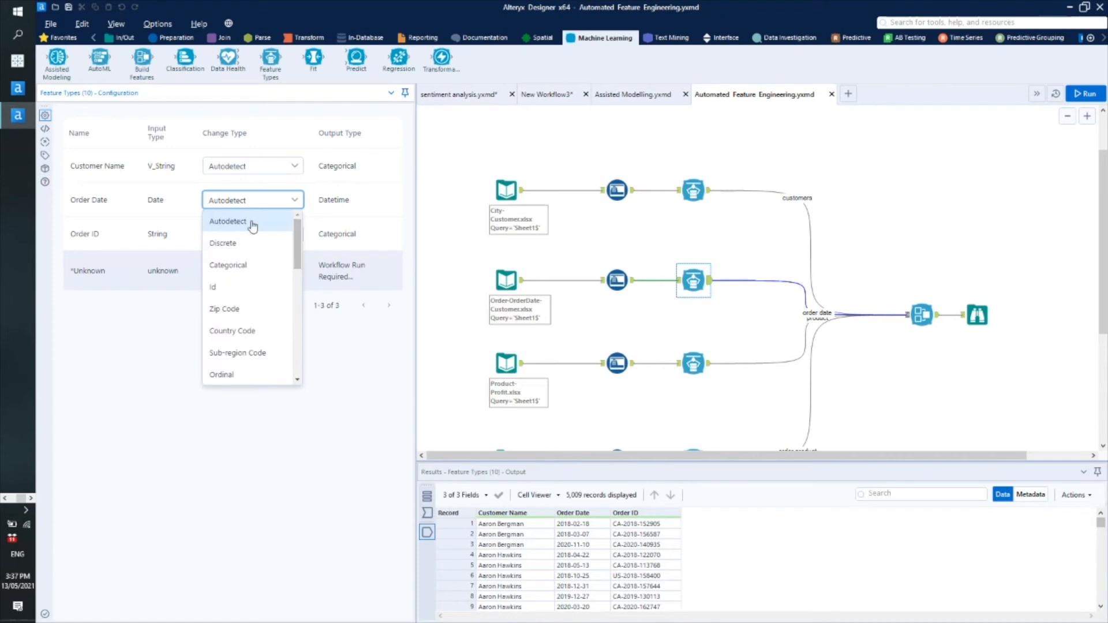
click(253, 223)
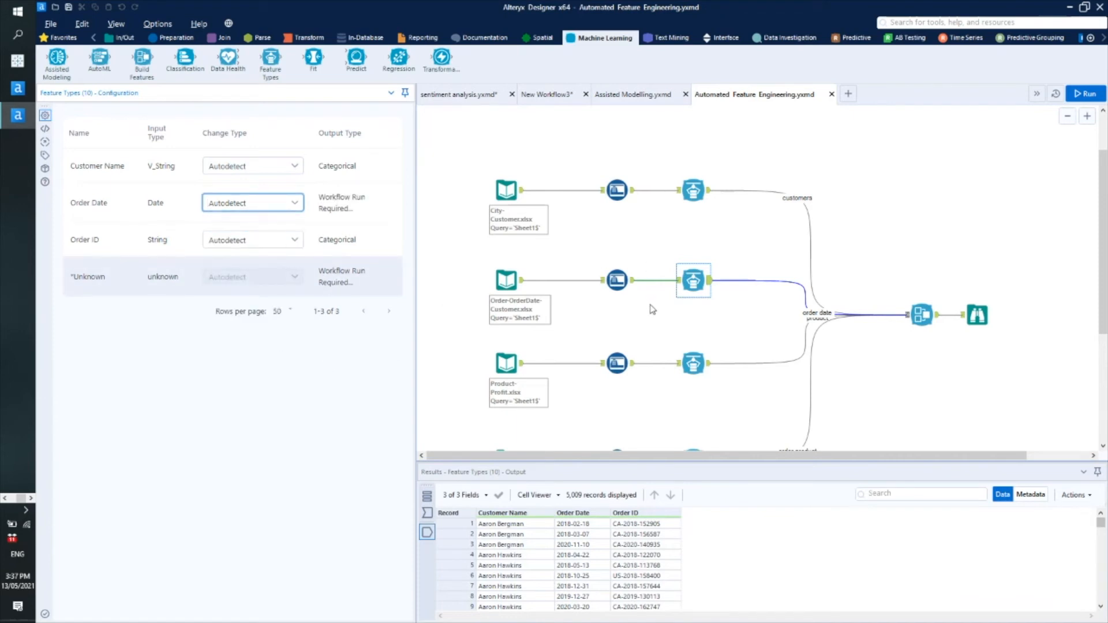
Step: Inspect the name and fields of the customers connection leading into the Build Features tool
scroll(650, 308, down, 1)
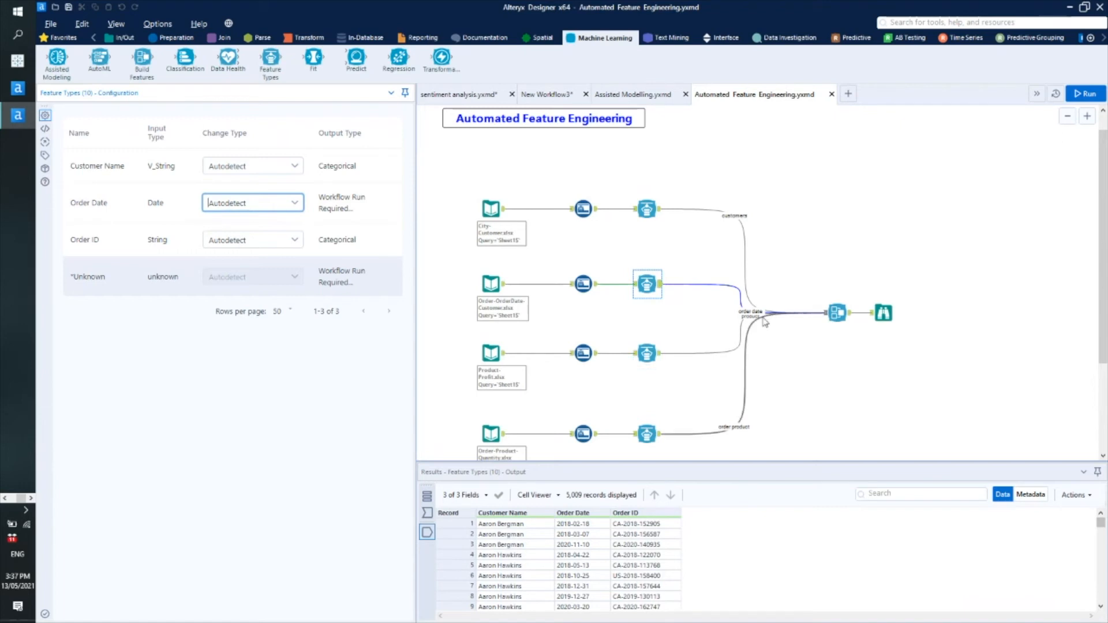
scroll(770, 316, up, 2)
scroll(771, 318, up, 3)
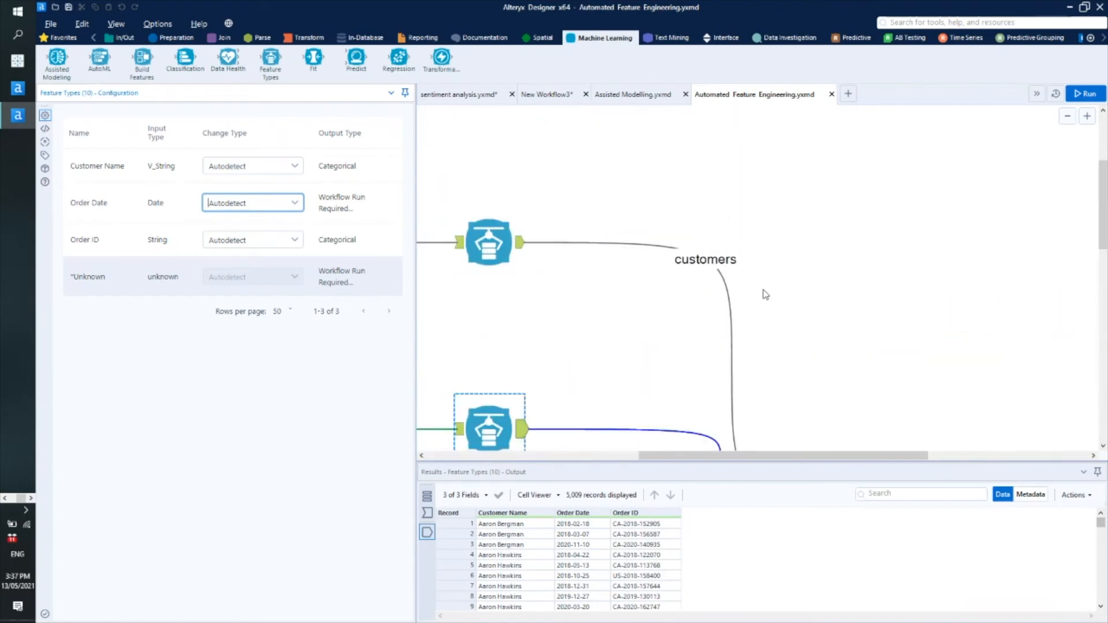
click(721, 277)
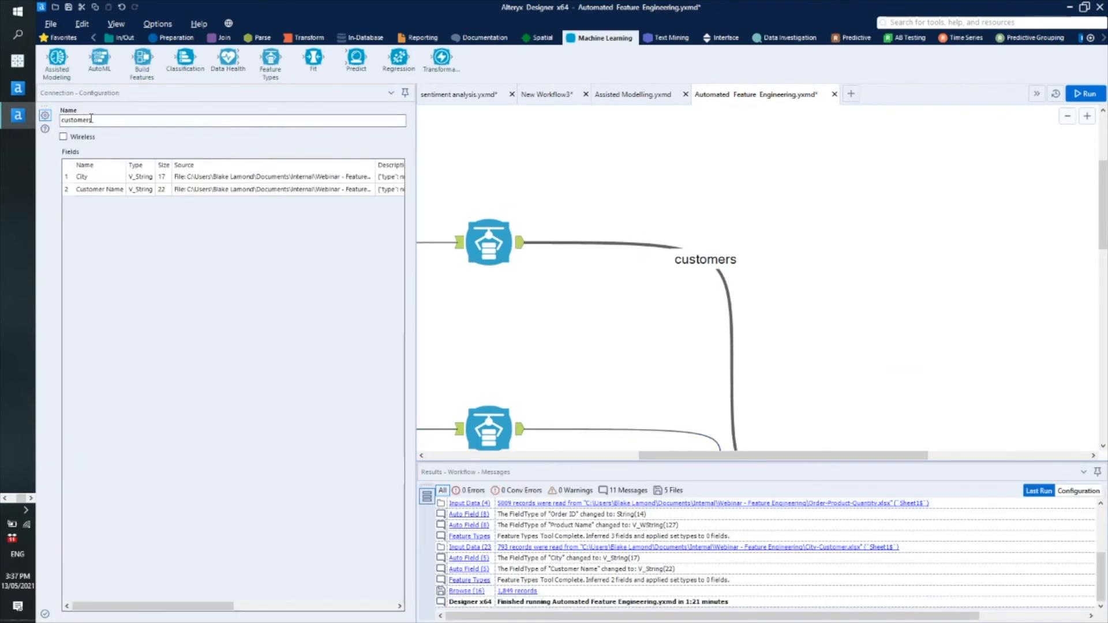
scroll(668, 230, down, 3)
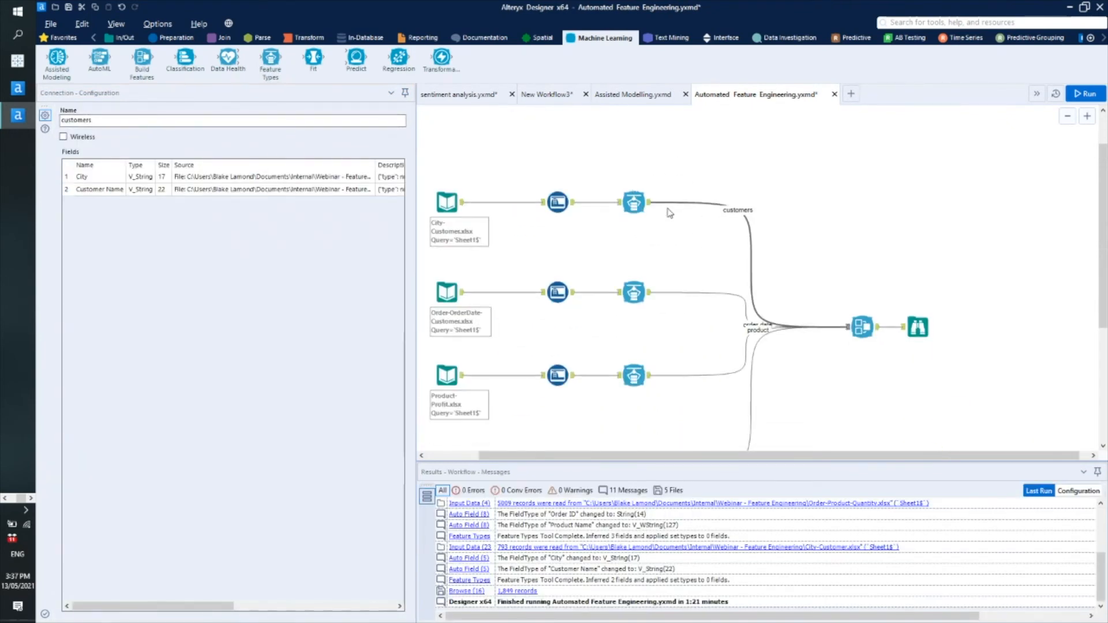
scroll(668, 212, down, 1)
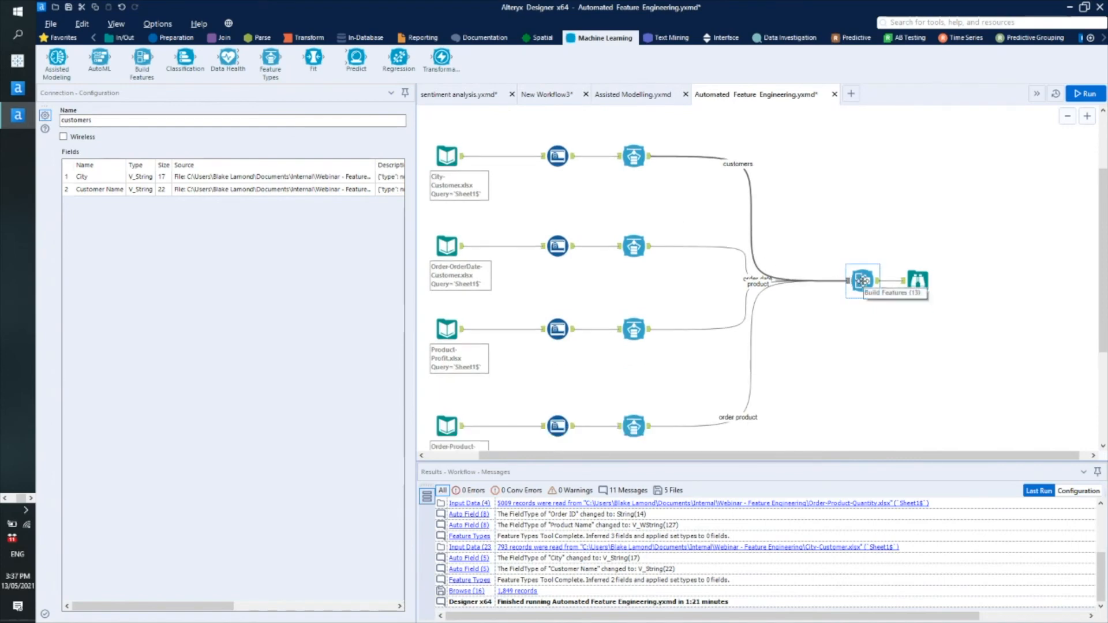
Step: Examine the Build Features tool's target table, the customers primary key options and the table relationships, widening the configuration area
click(862, 281)
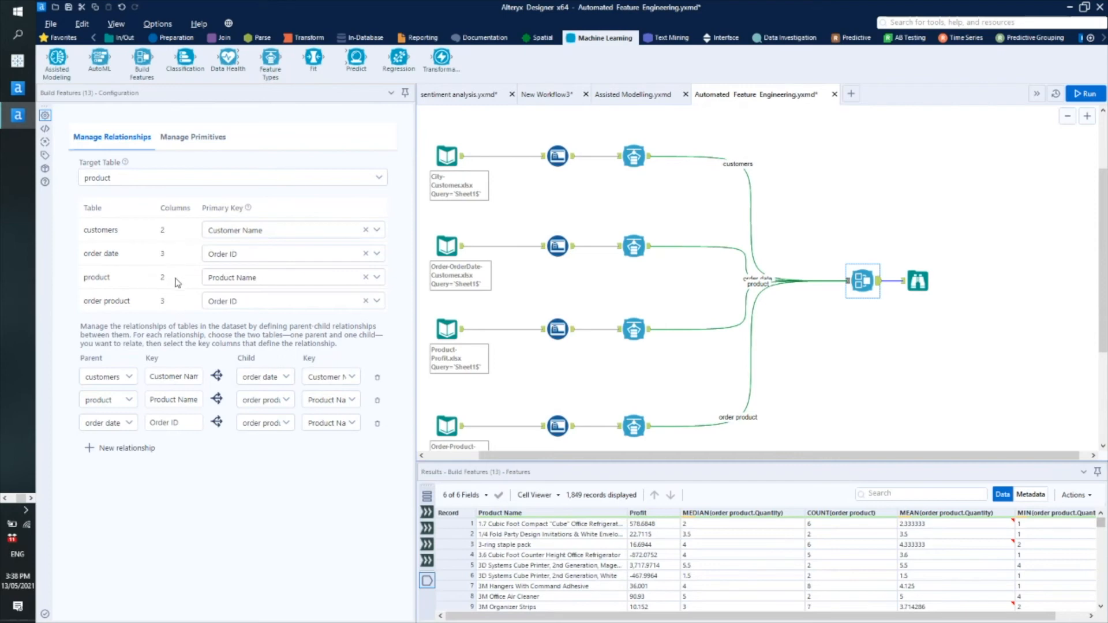
click(376, 230)
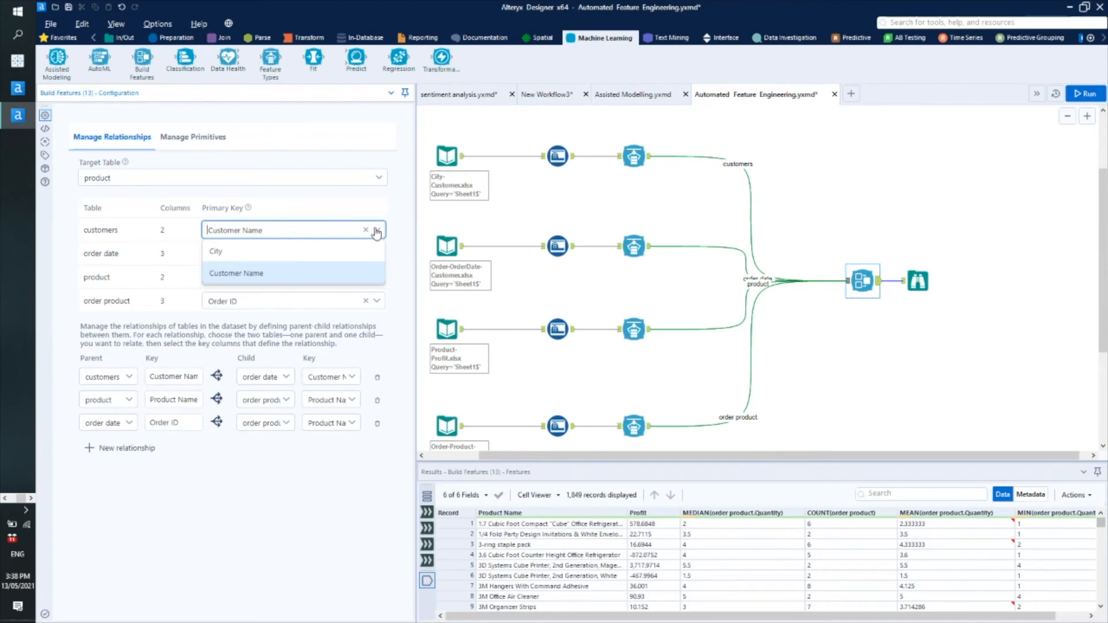
click(376, 230)
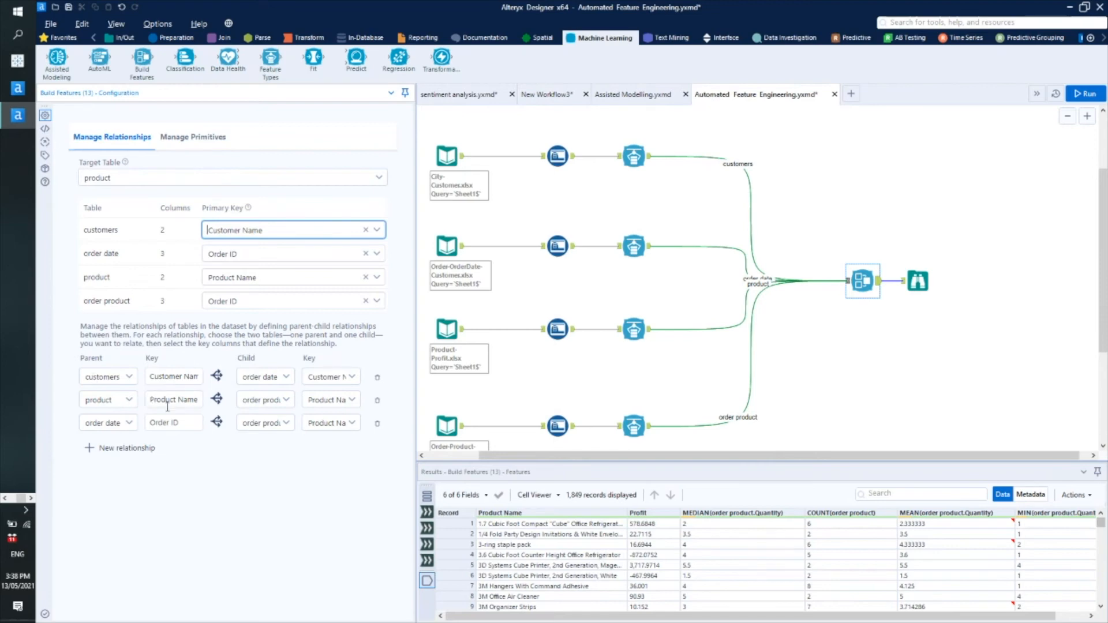
drag(414, 381, 559, 386)
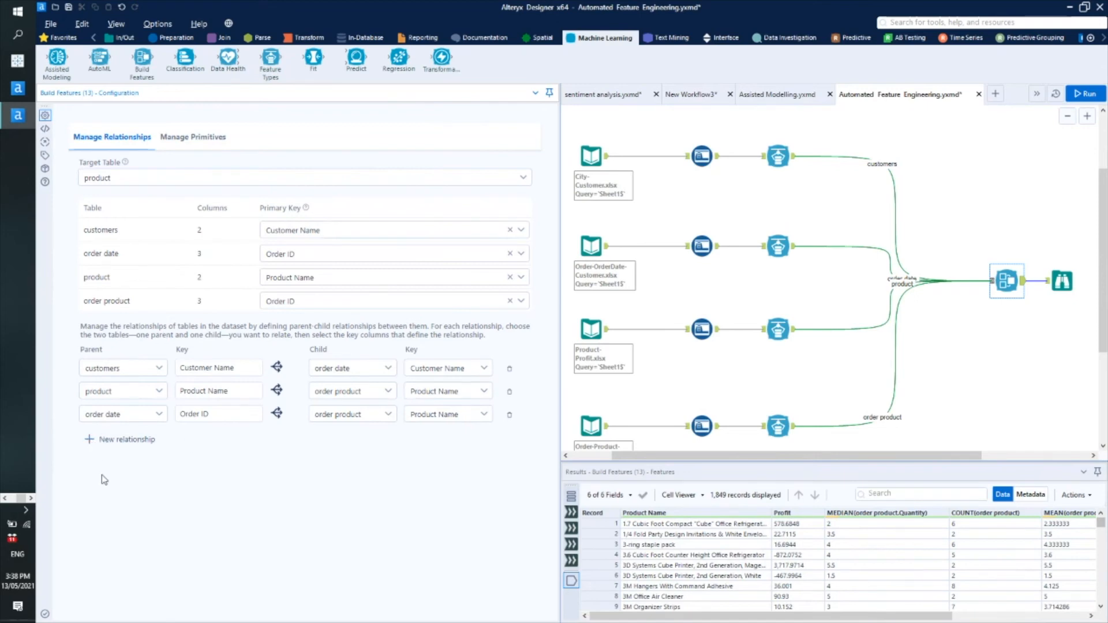
click(215, 368)
Step: Review the aggregation and transform primitives available in the Build Features tool and which ones are selected
click(210, 147)
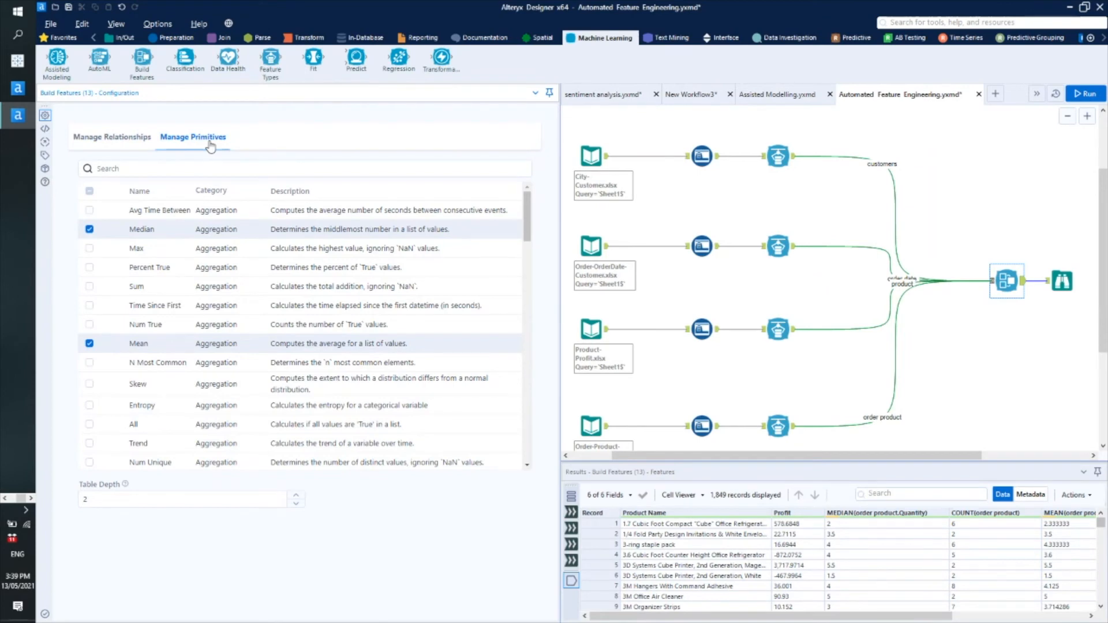
scroll(531, 209, down, 1)
scroll(535, 205, up, 1)
scroll(534, 208, down, 5)
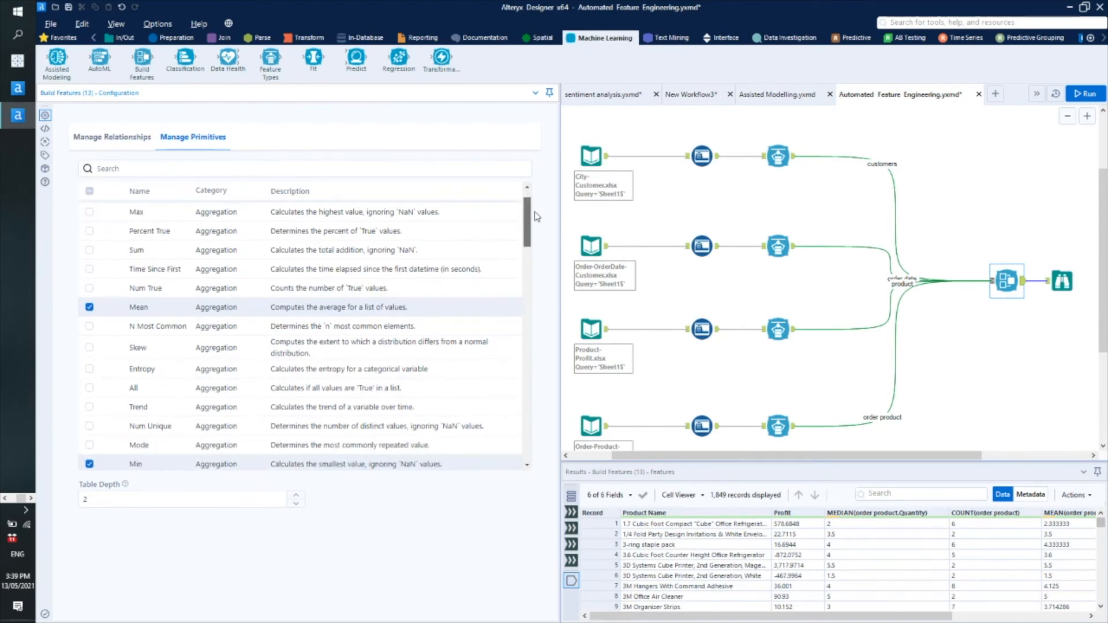
scroll(534, 226, down, 5)
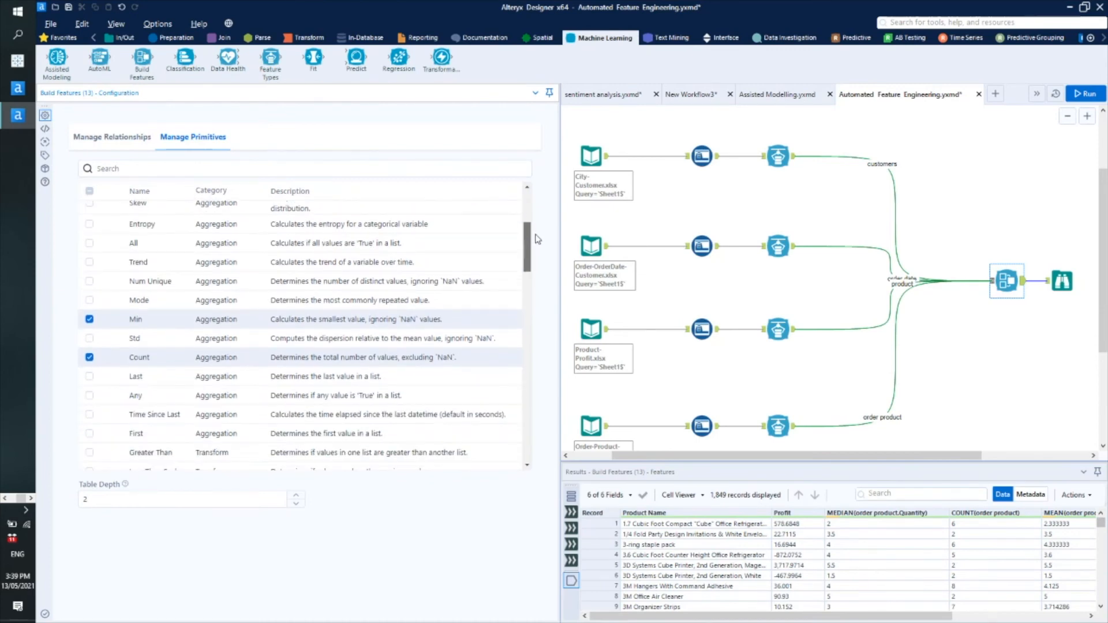
scroll(537, 239, down, 2)
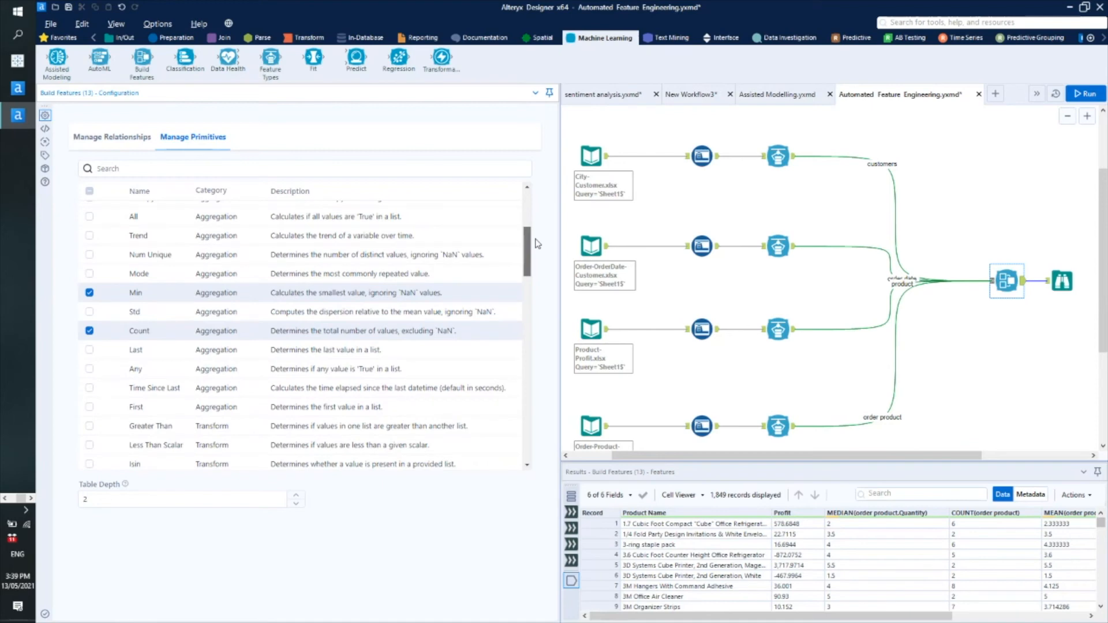
scroll(537, 243, down, 6)
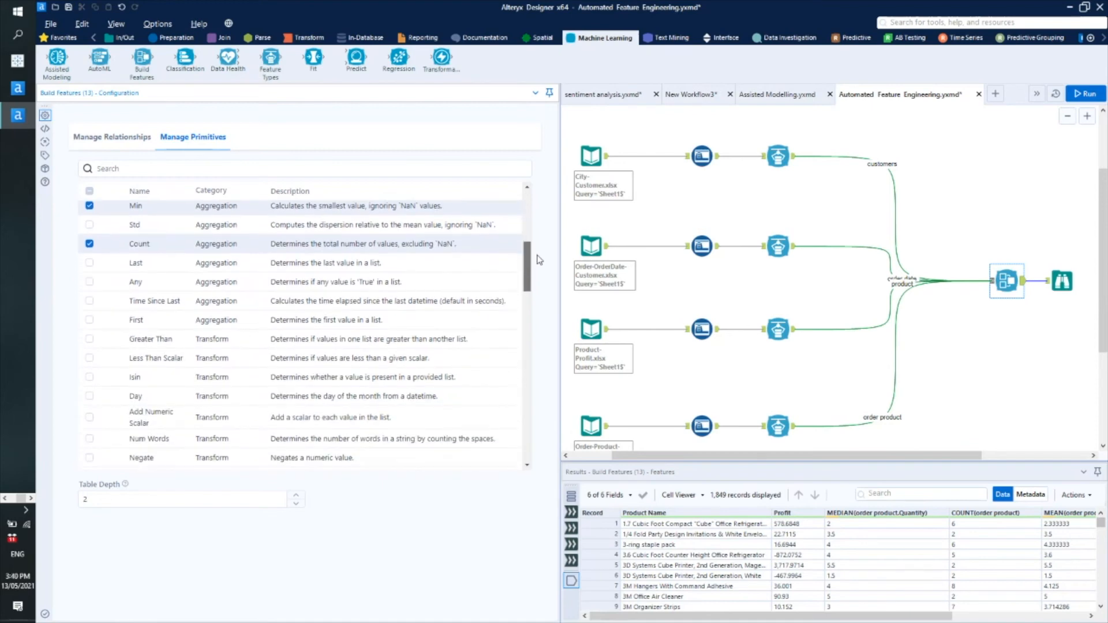
drag(537, 259, 538, 289)
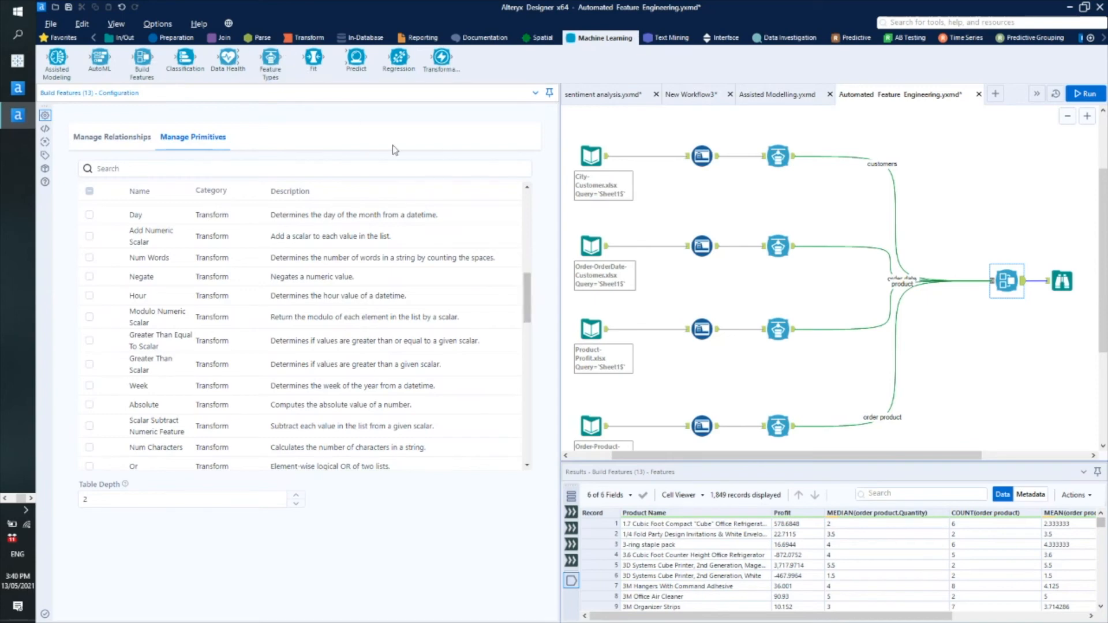
scroll(367, 235, down, 1)
scroll(367, 235, down, 1)
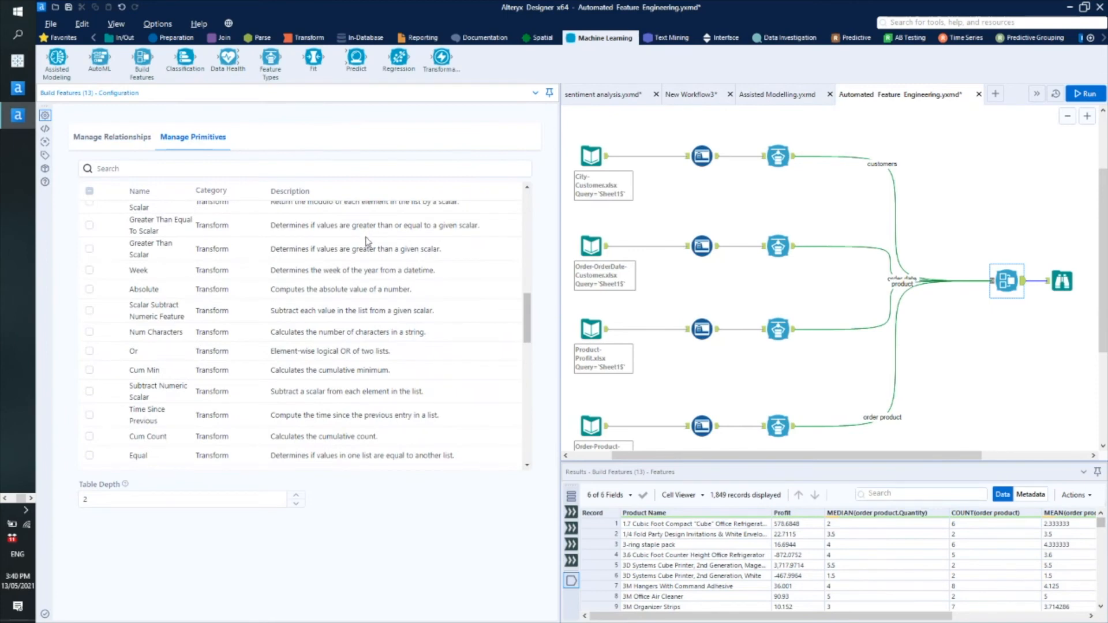
scroll(340, 280, down, 1)
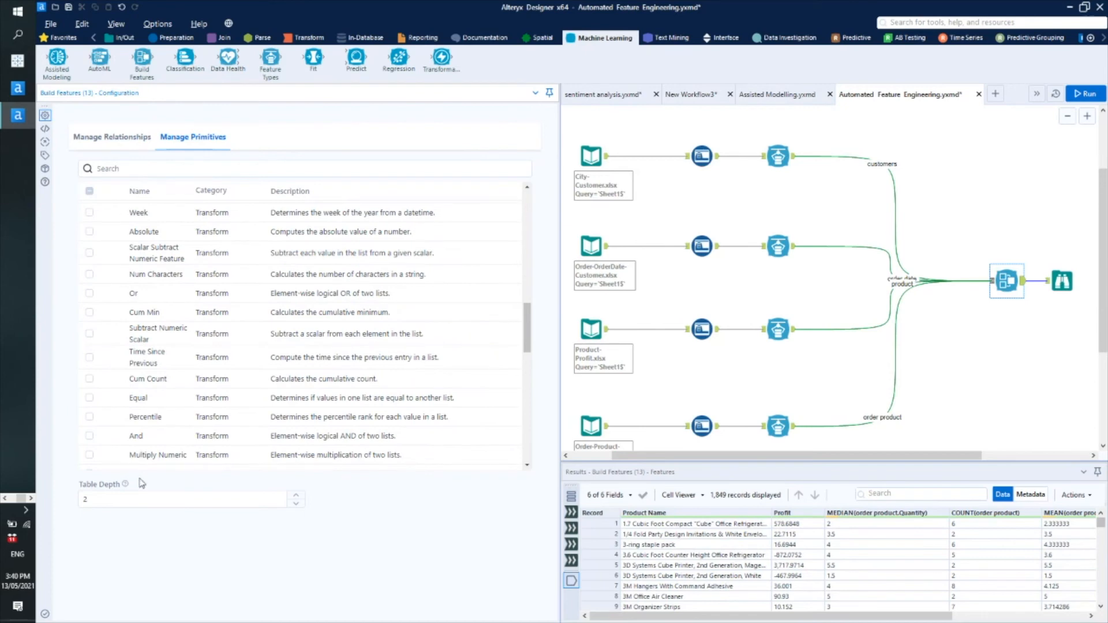
Step: Try a Table Depth of 9 for the Build Features tool and return it to 2
mouse_move(125, 486)
click(297, 496)
scroll(136, 323, up, 5)
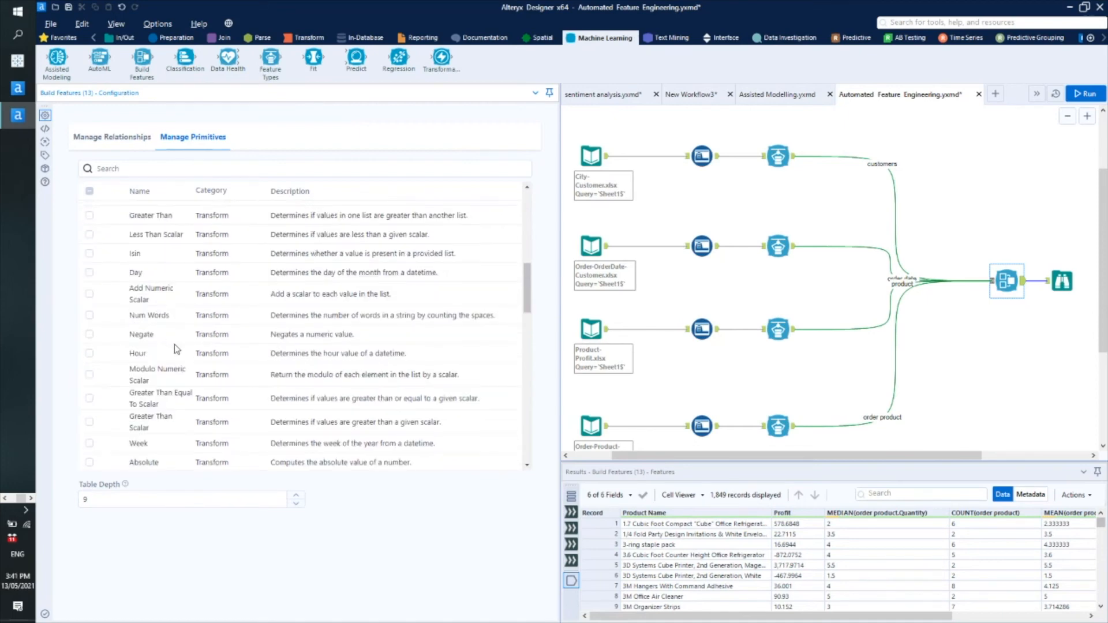
click(297, 503)
click(297, 504)
Step: Enlarge the results area and adjust the configuration width to examine the generated median, count, mean and min quantity features
drag(398, 265, 282, 281)
drag(653, 460, 662, 328)
mouse_move(574, 385)
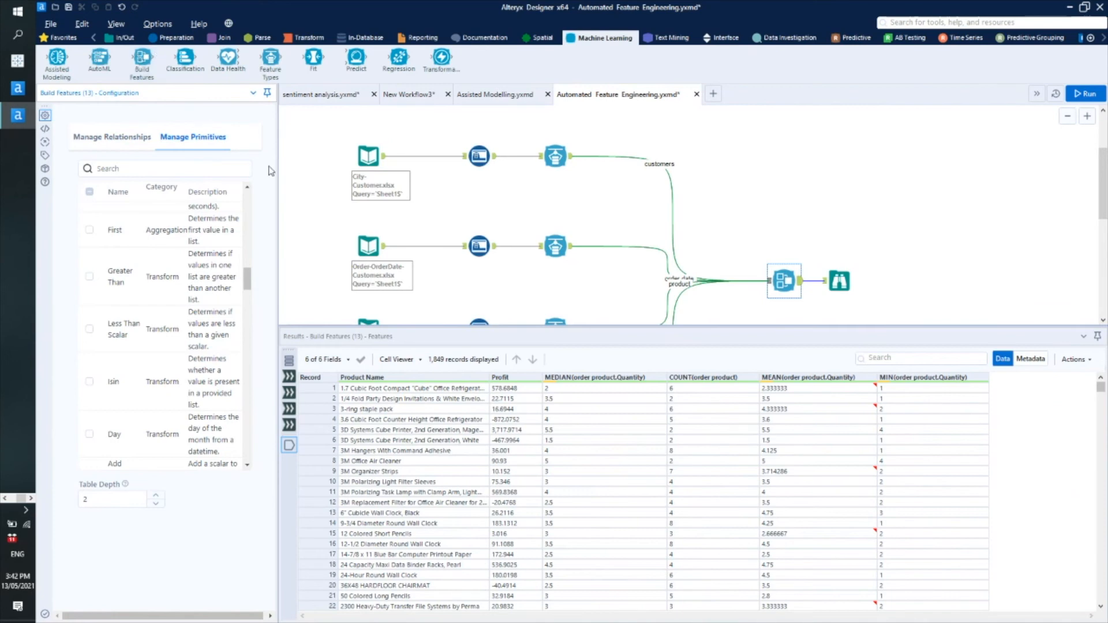
drag(278, 167, 373, 163)
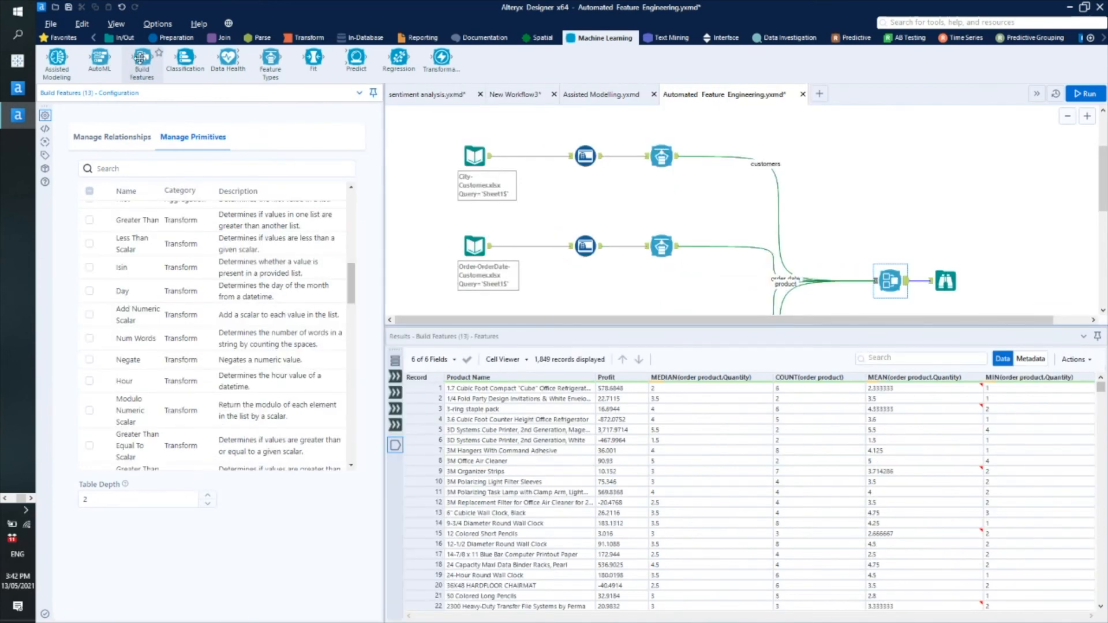
mouse_move(141, 58)
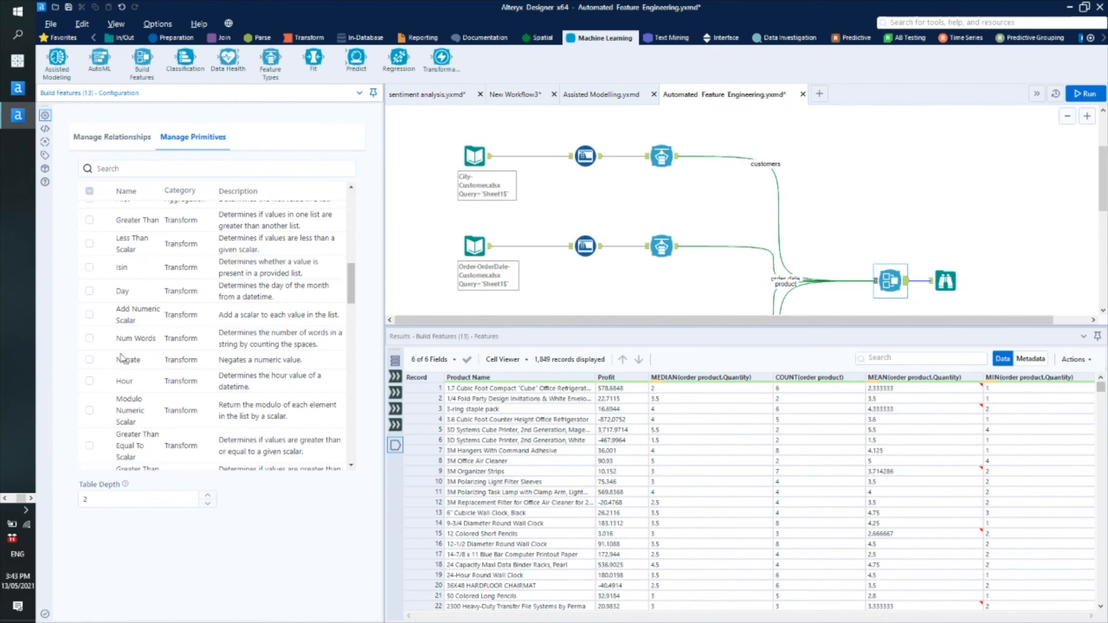
Step: Switch to the Assisted Modelling & Natural Language Processing presentation in PowerPoint and show slide 11, Avoiding Target Leakage
drag(22, 498, 8, 499)
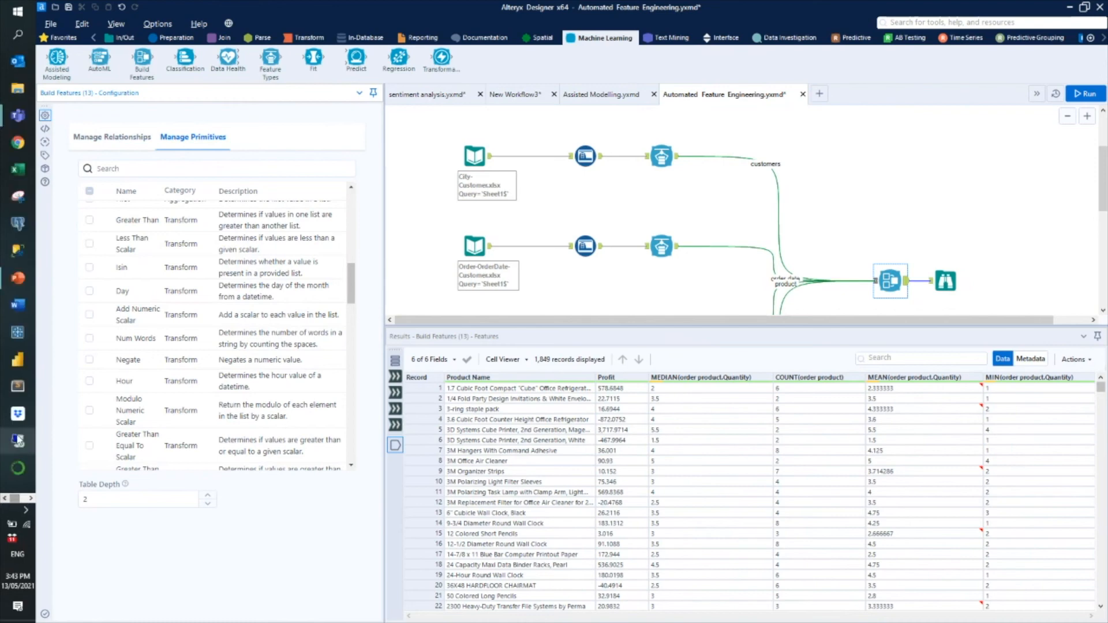
click(14, 279)
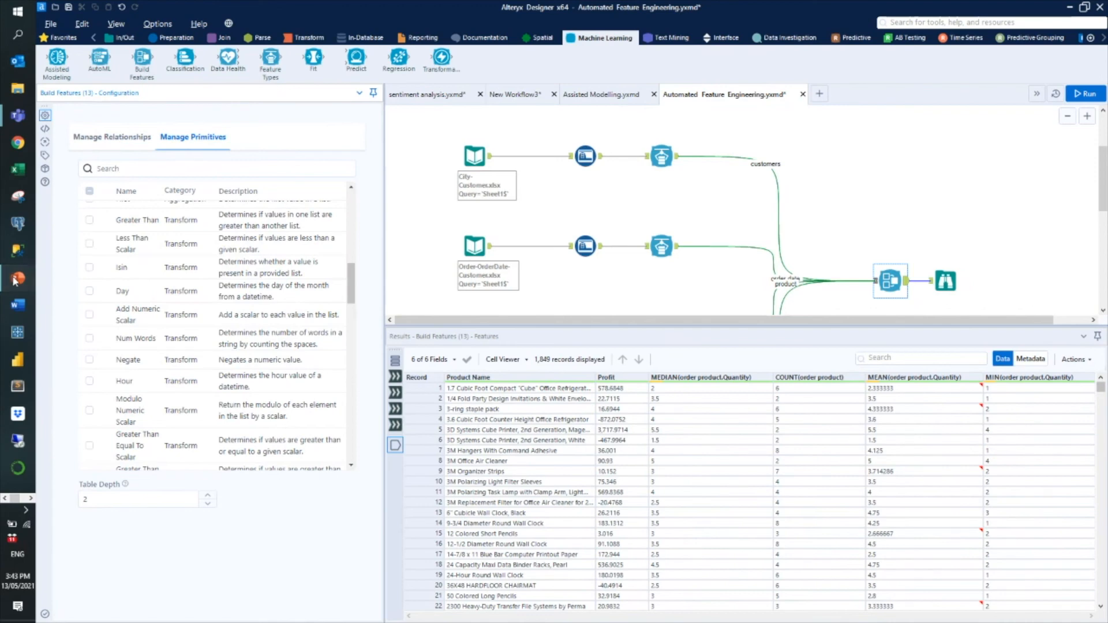
click(63, 295)
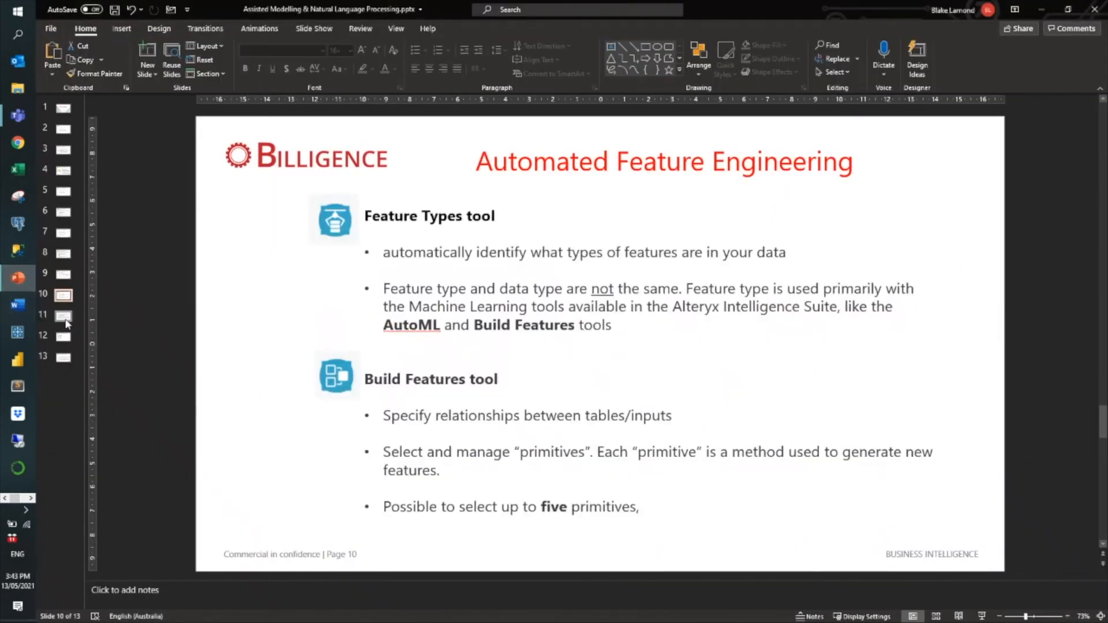
click(66, 321)
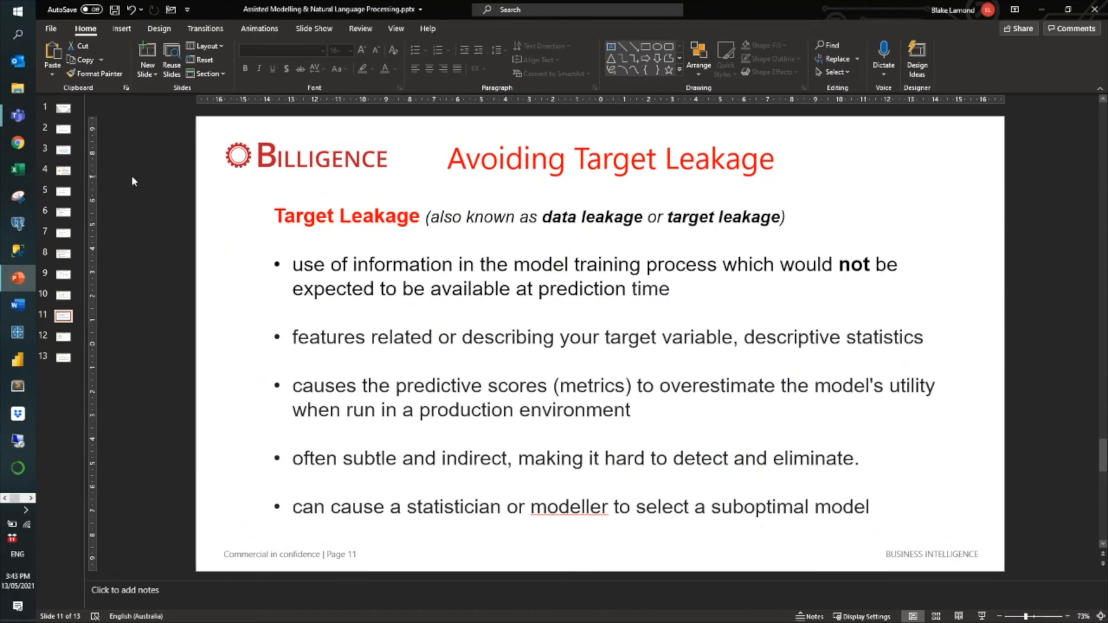